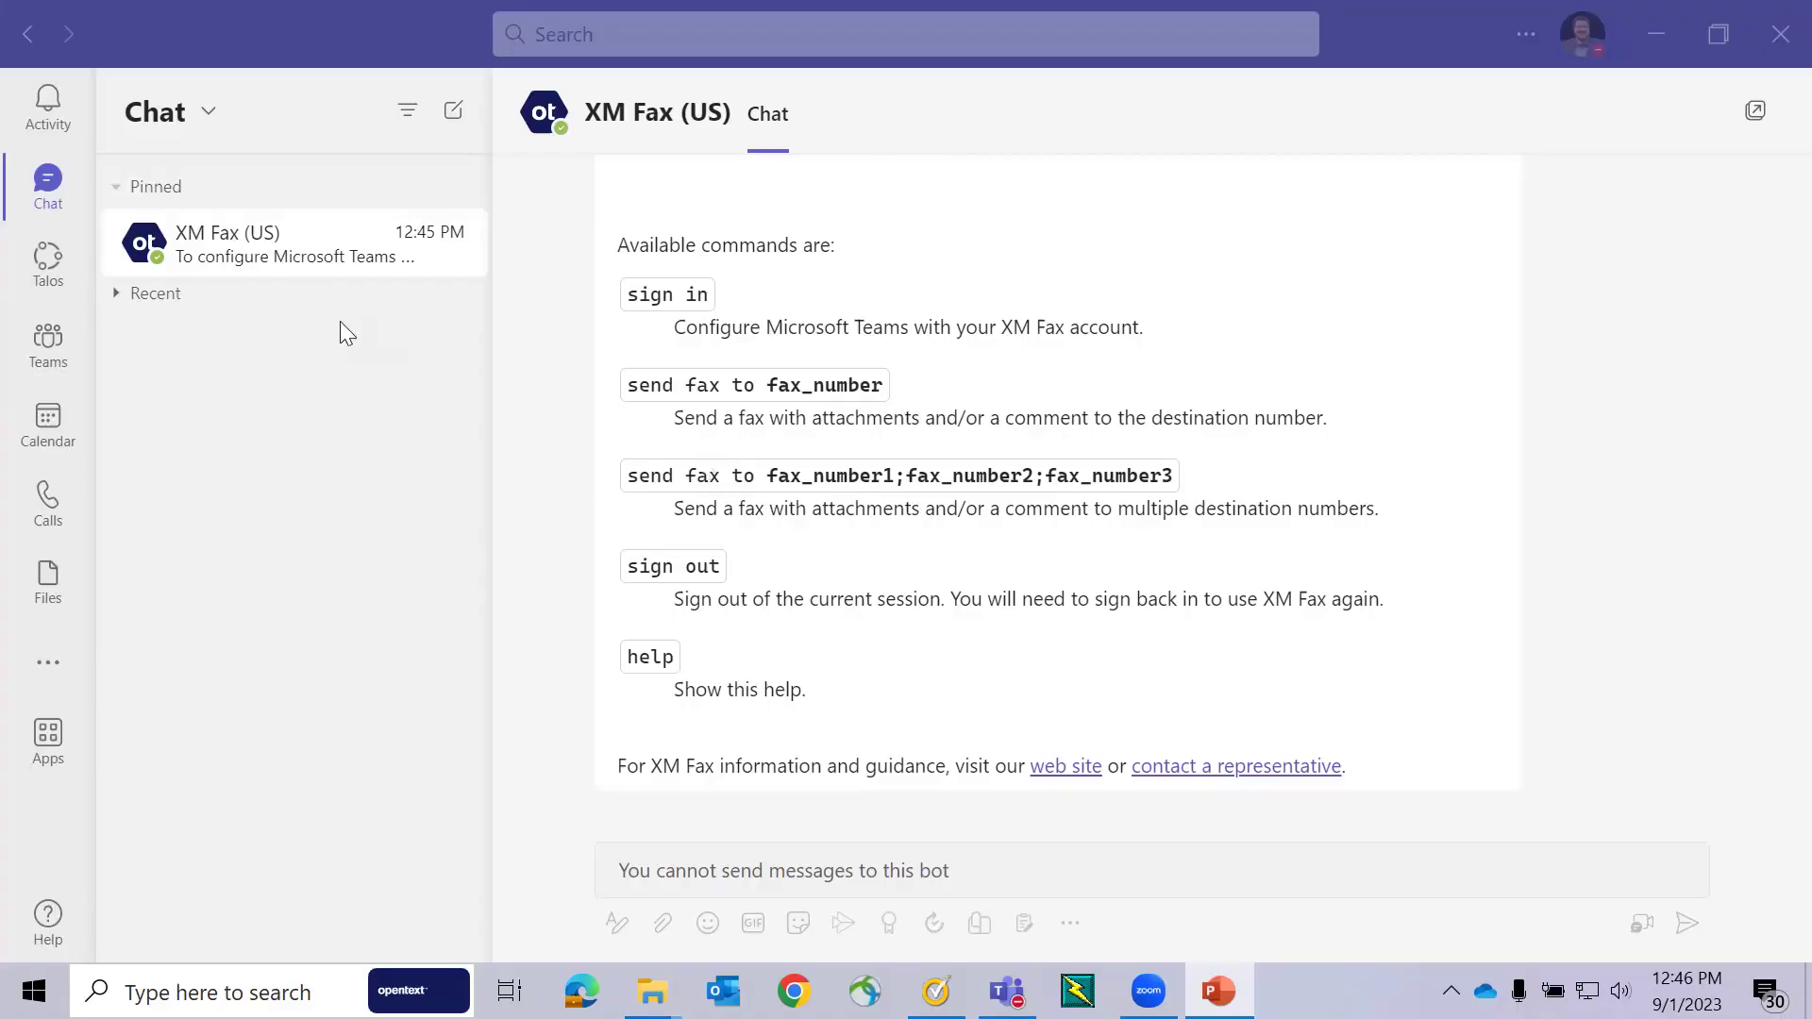
- Search the Teams app store for 'XM fax' and add the XM Fax (US) app
left_click(52, 755)
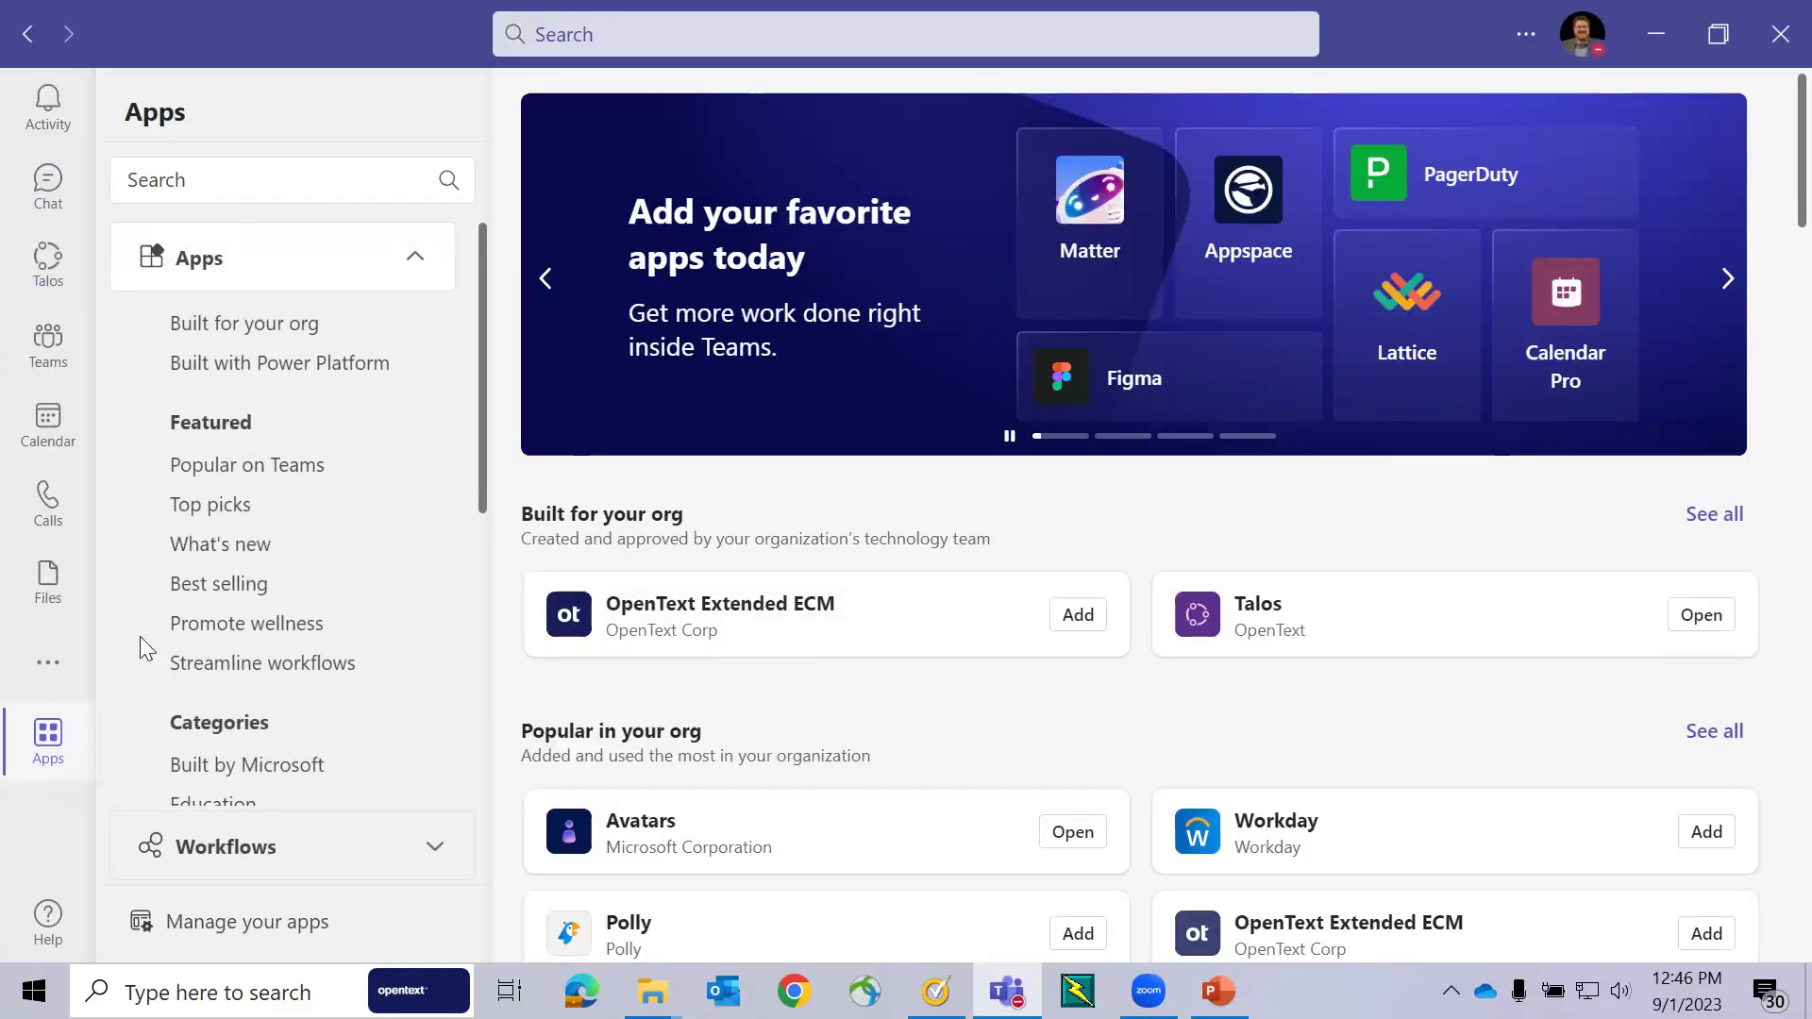
left_click(222, 182)
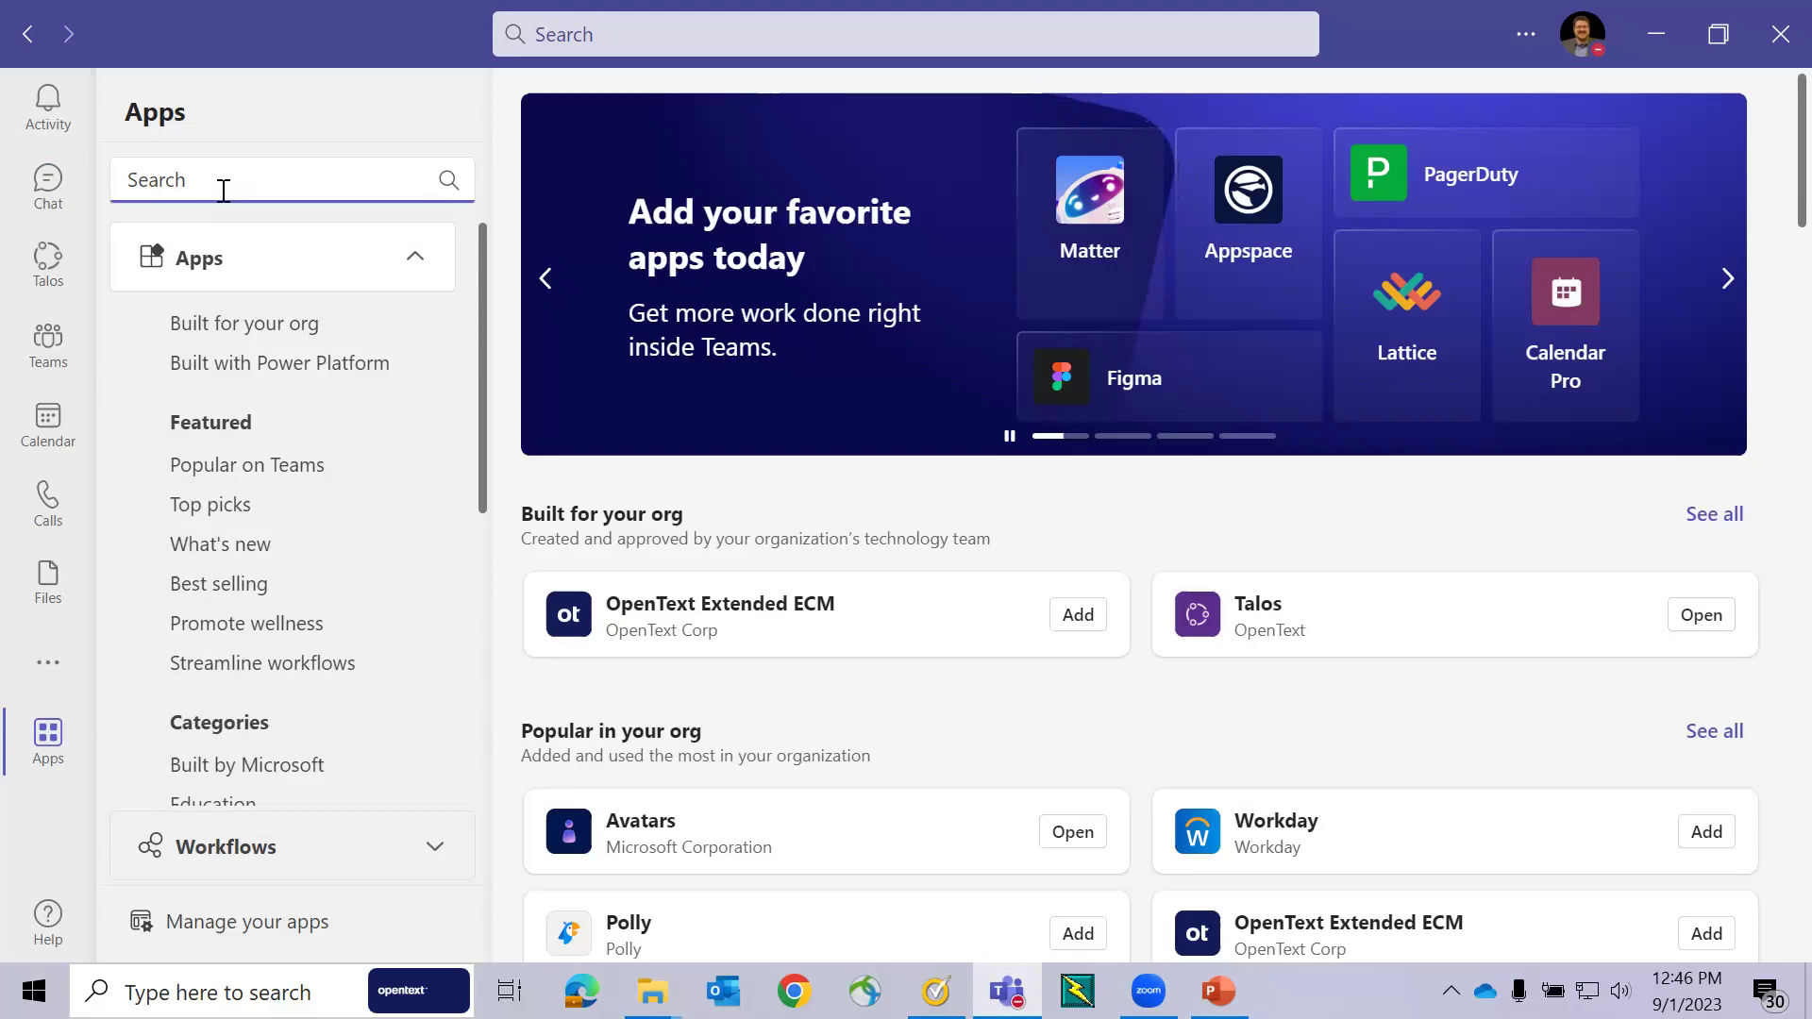
type("XM fax")
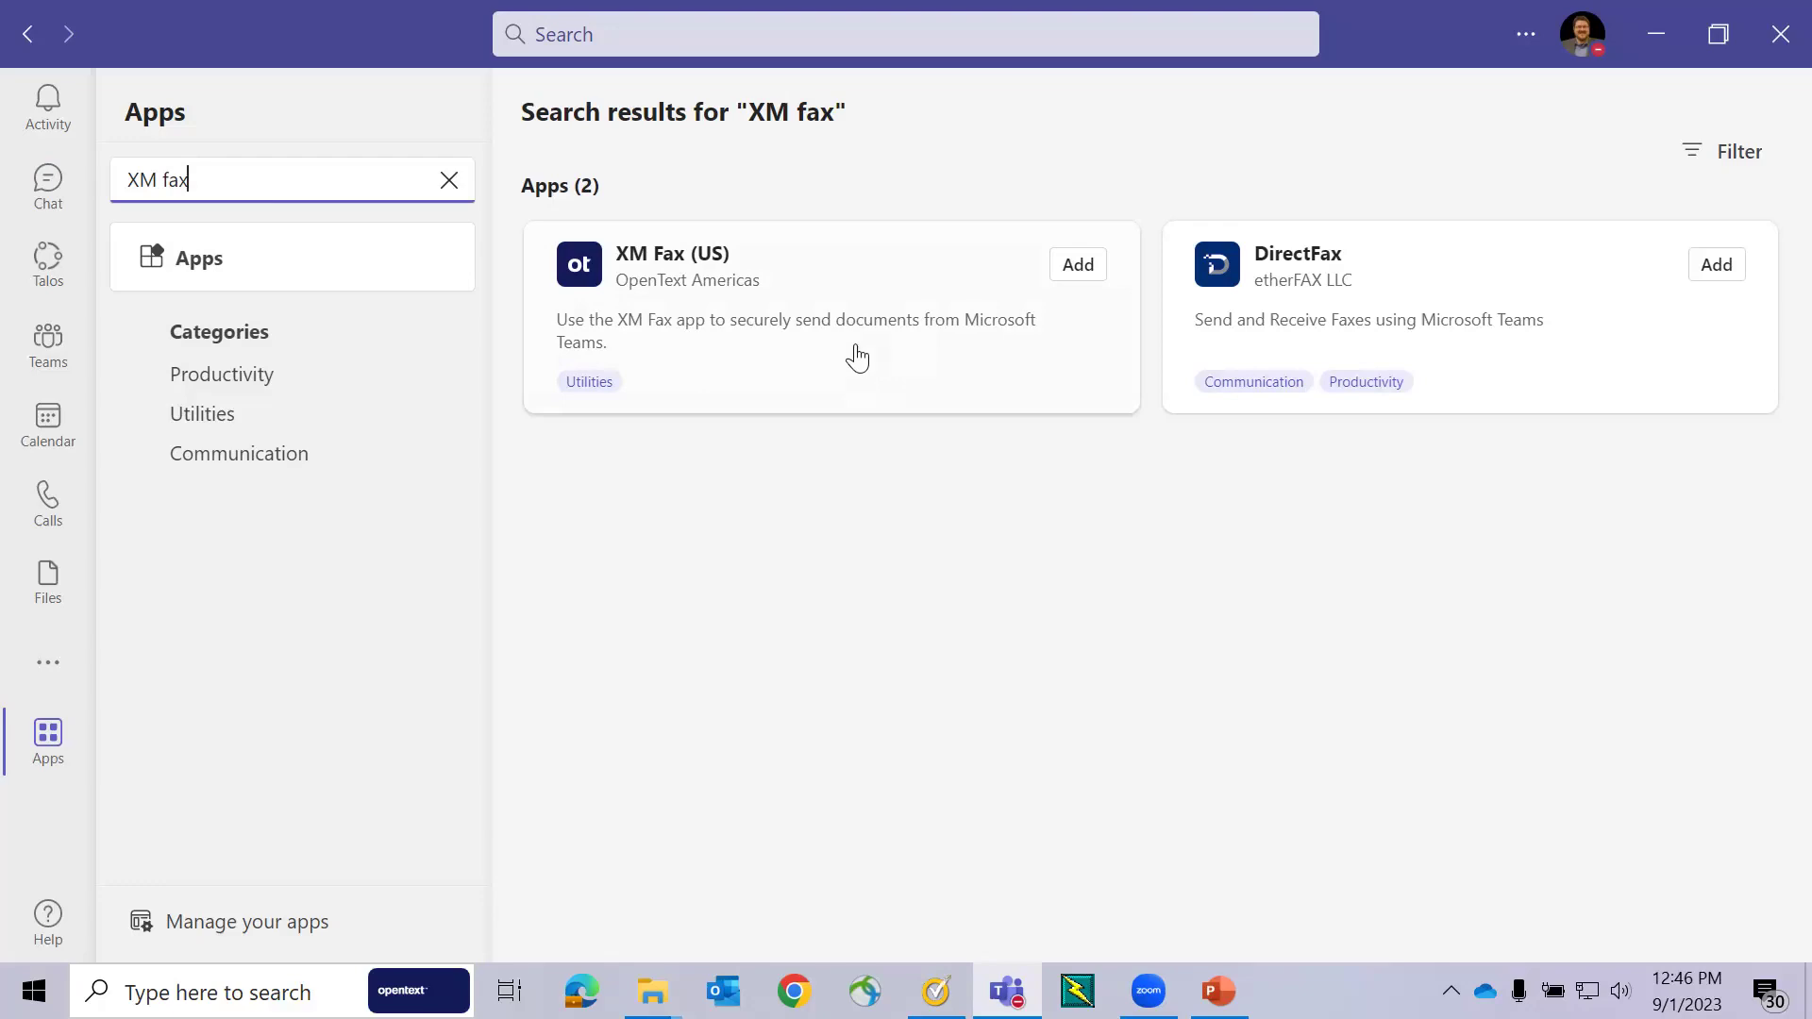
left_click(1087, 268)
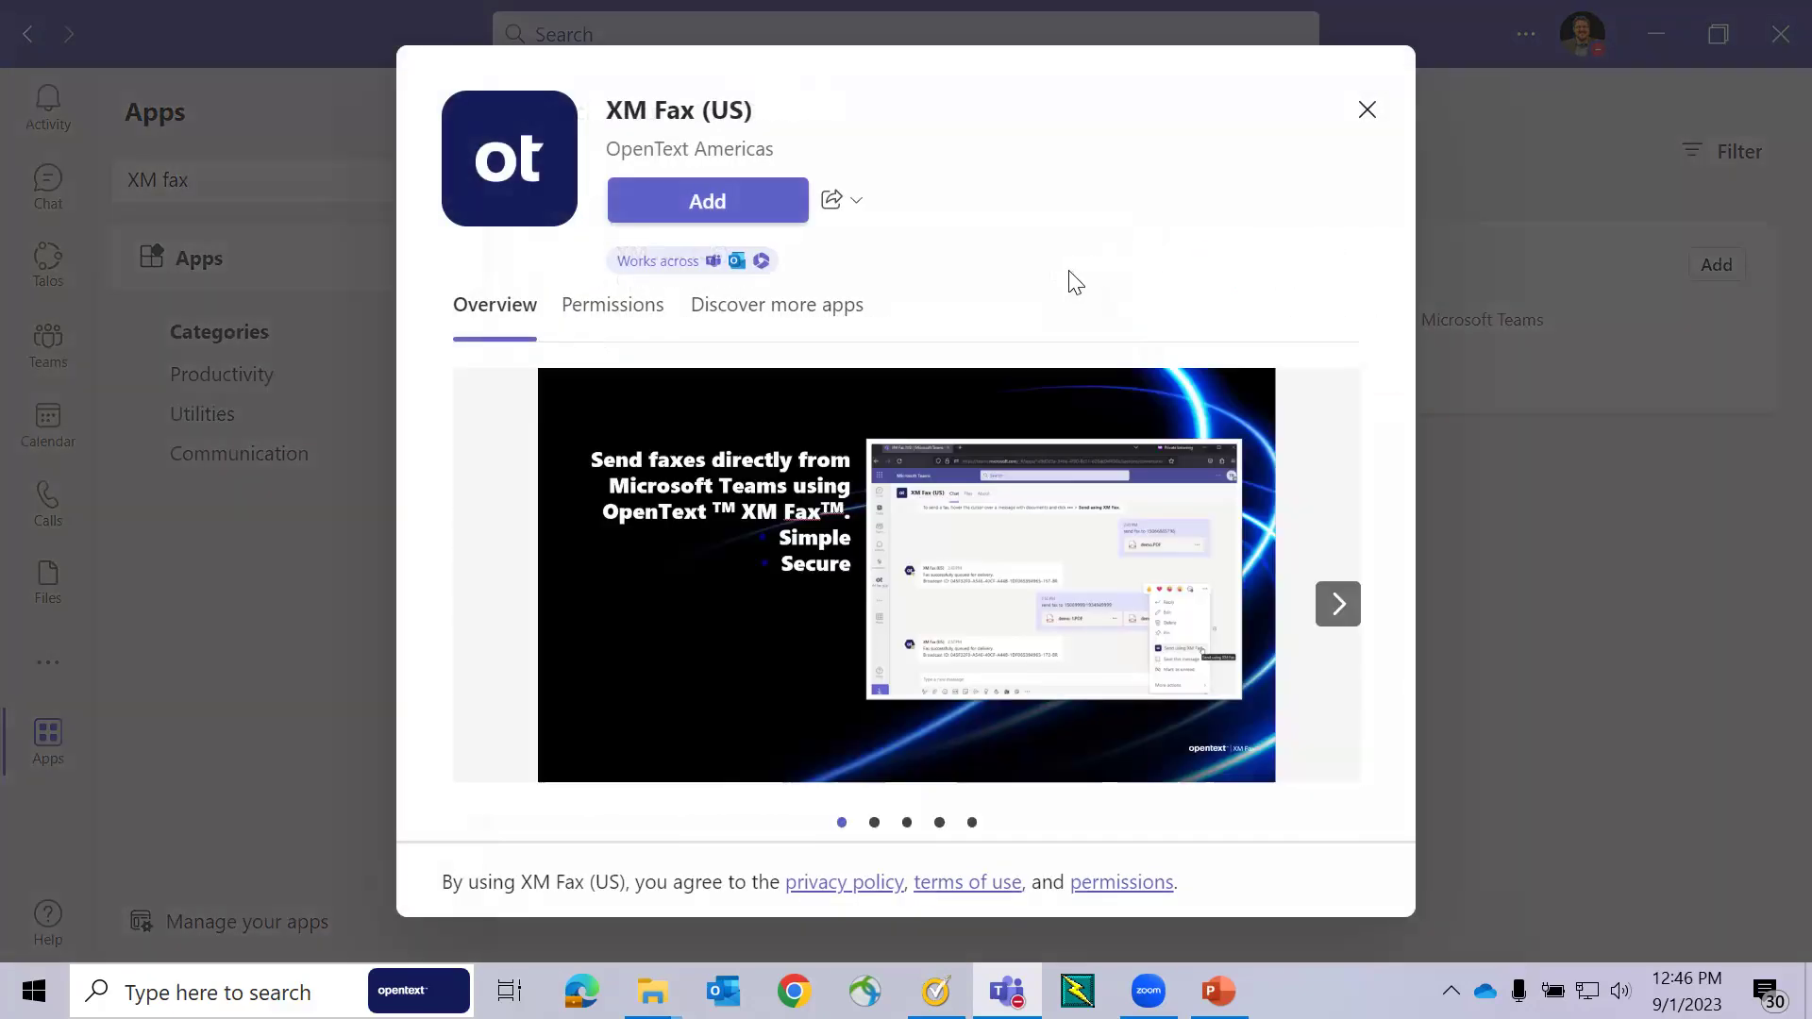
left_click(720, 209)
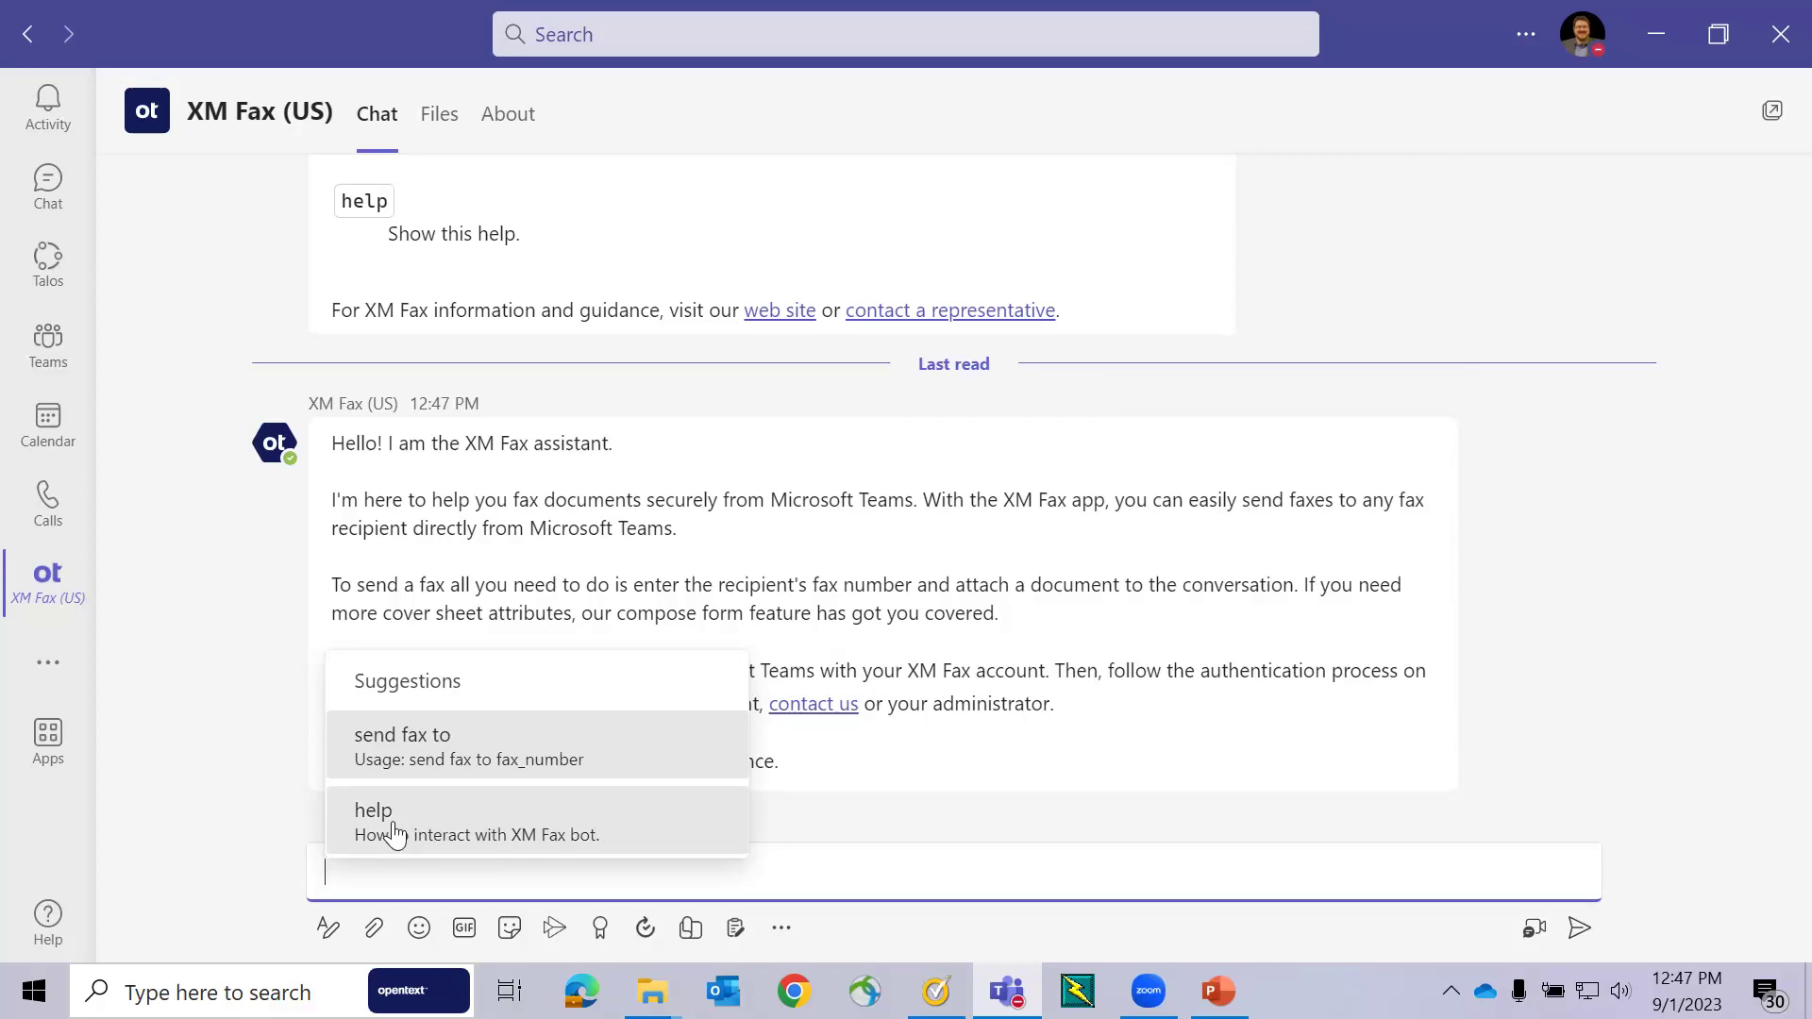
- Send the bot 'help' and then 'sign in', and open the user-token page
left_click(394, 834)
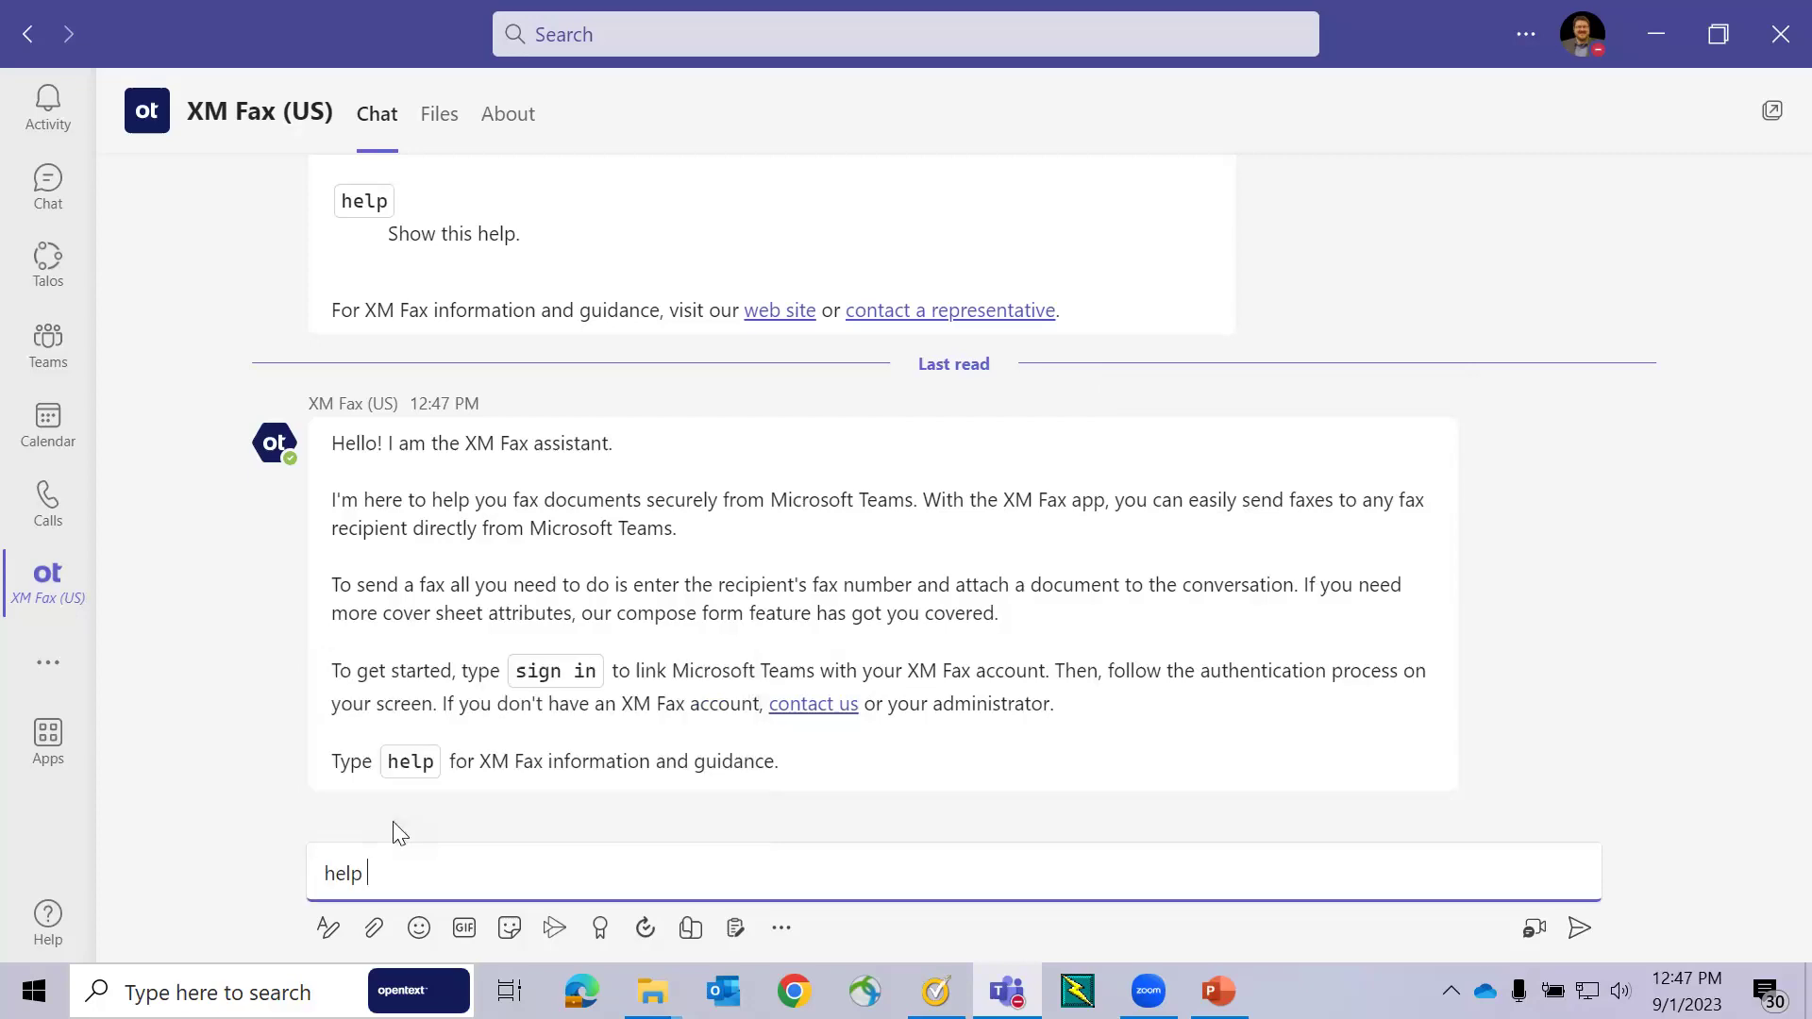
left_click(1578, 931)
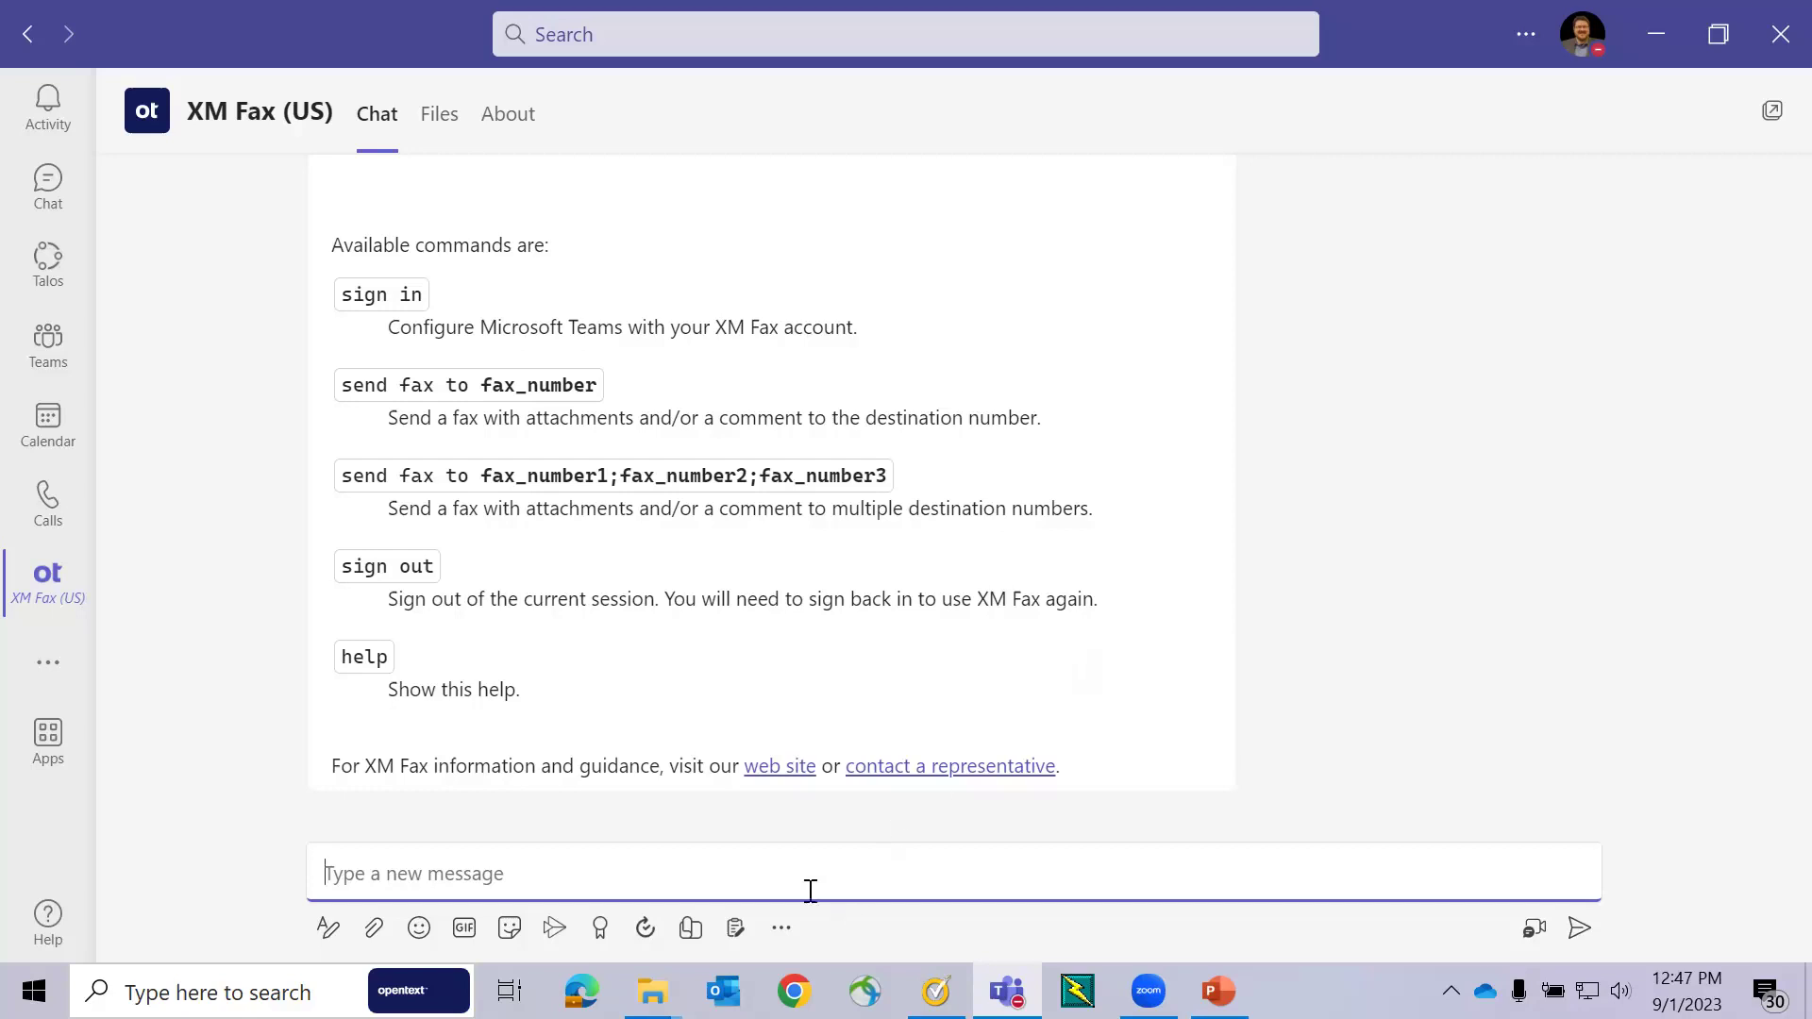
type("sign in")
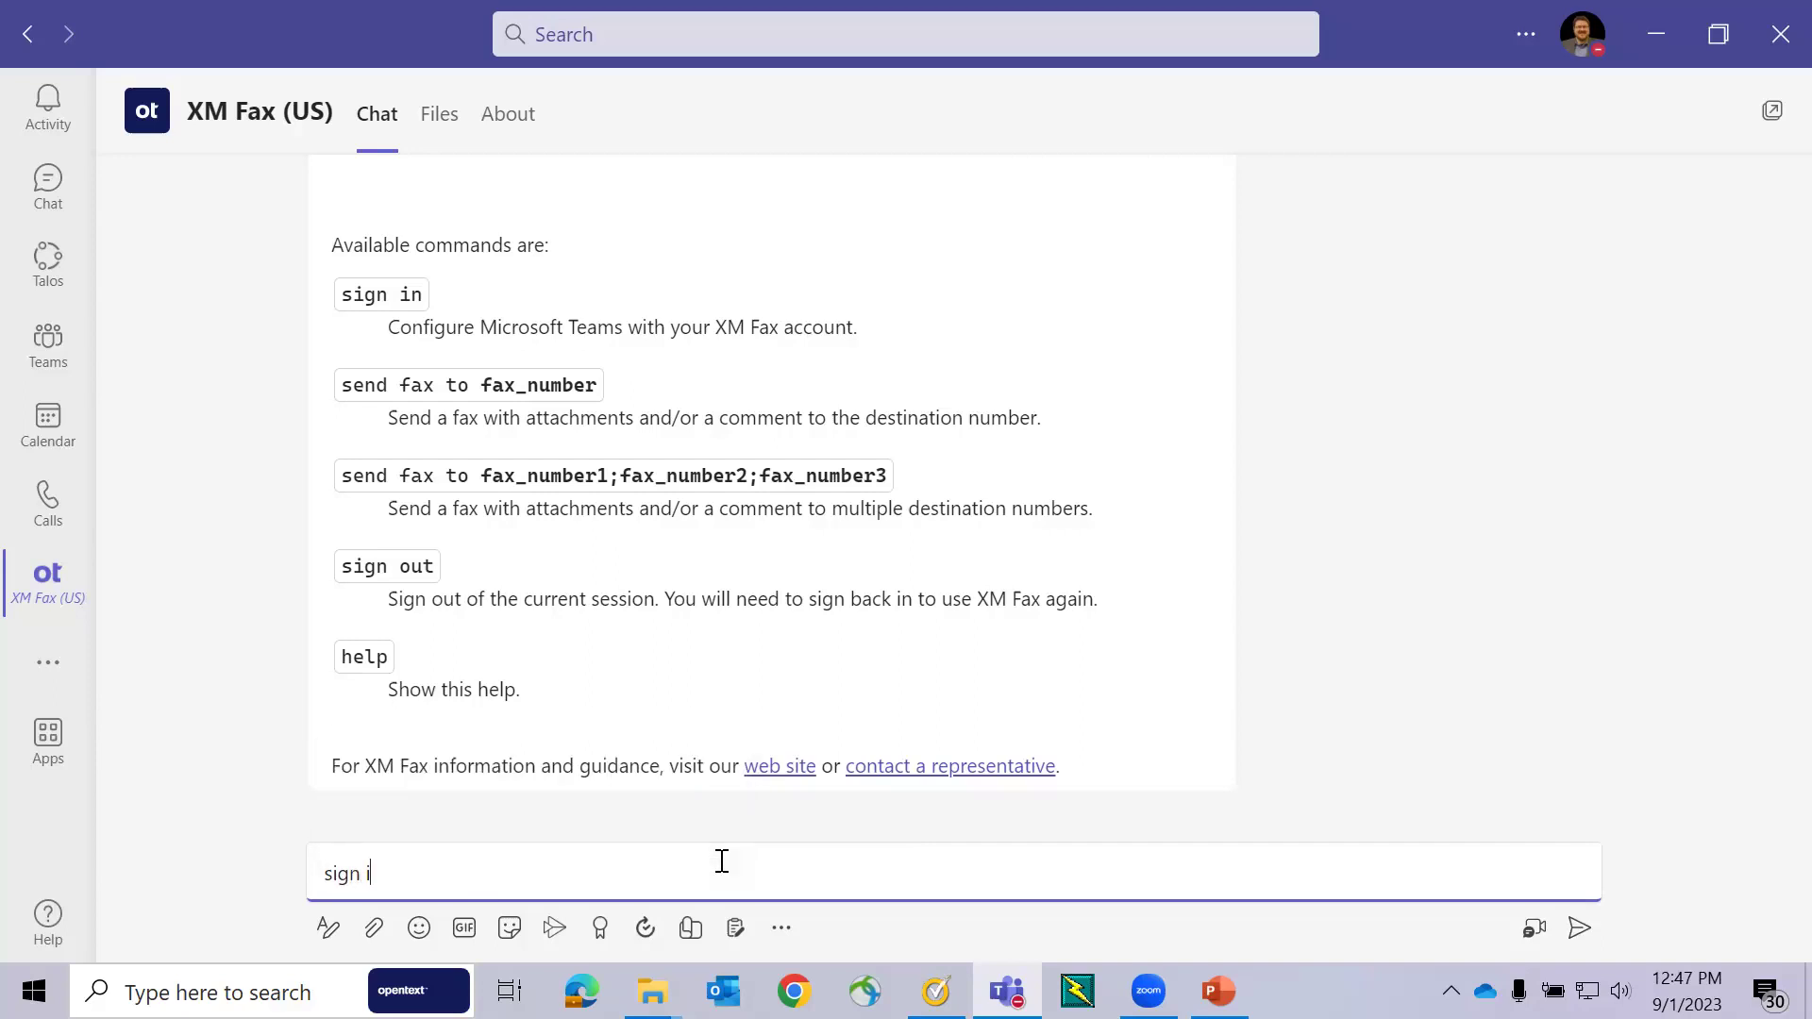
left_click(1579, 927)
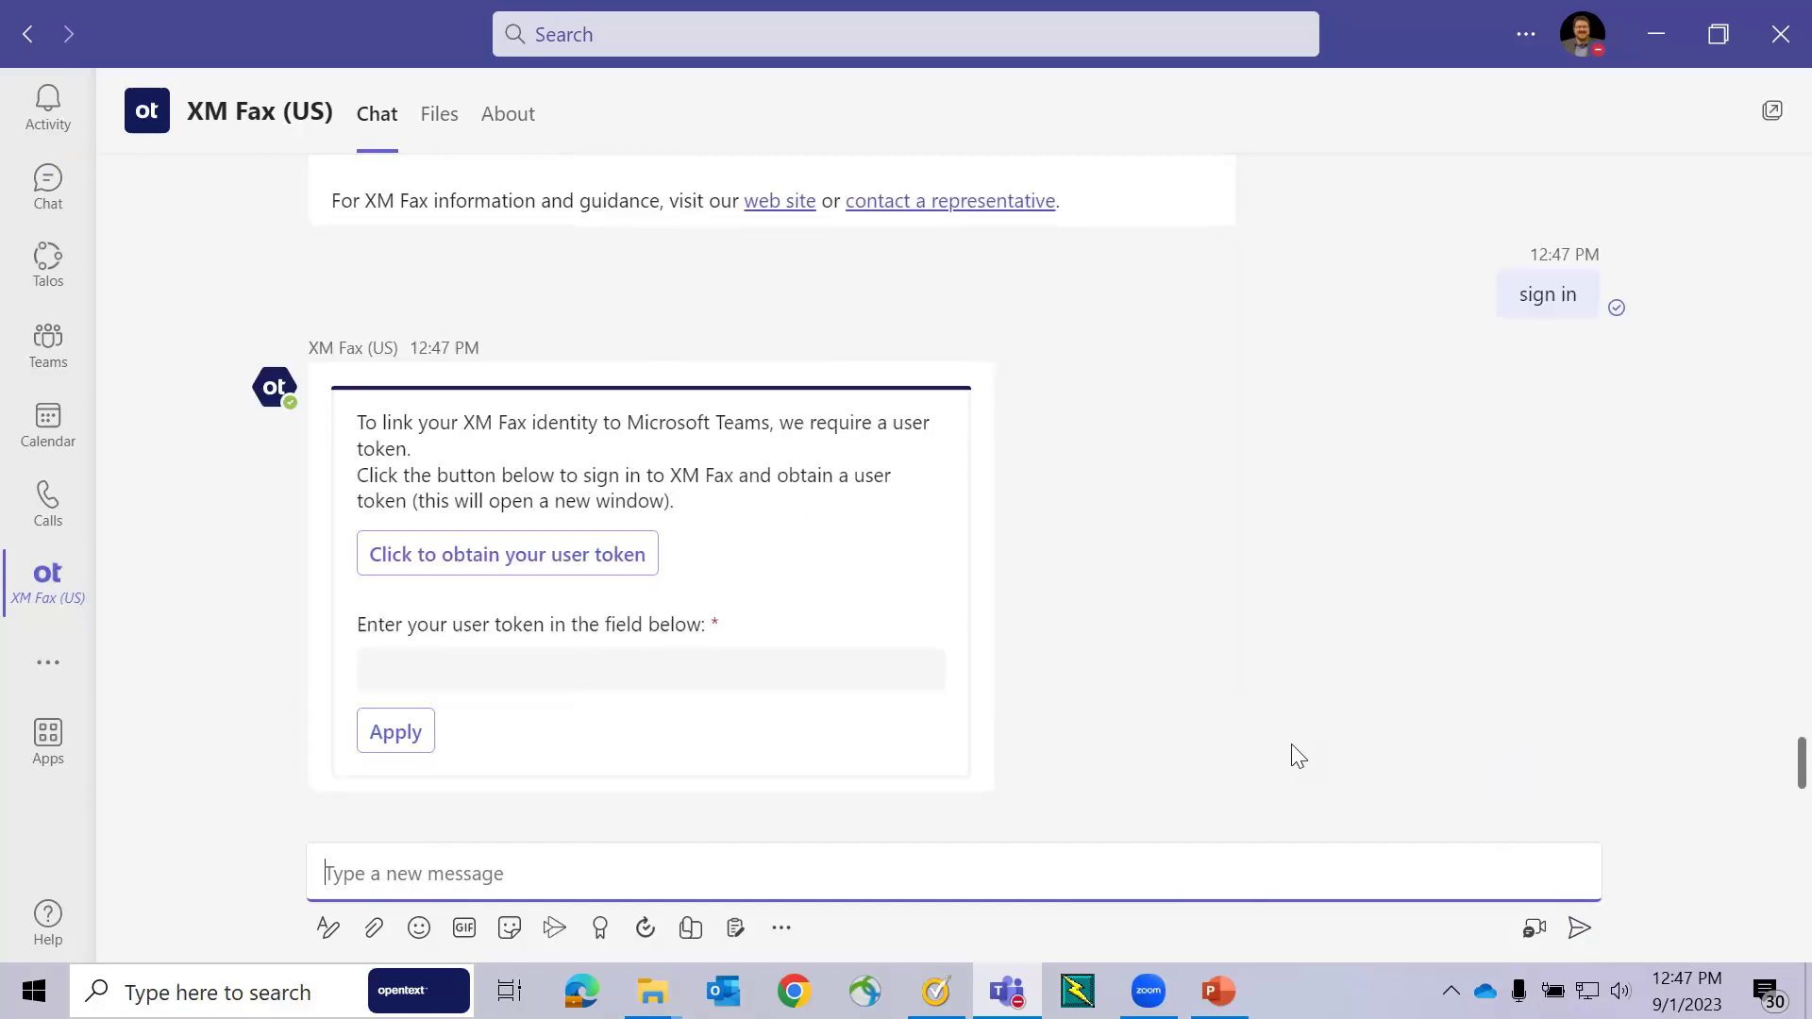
left_click(512, 565)
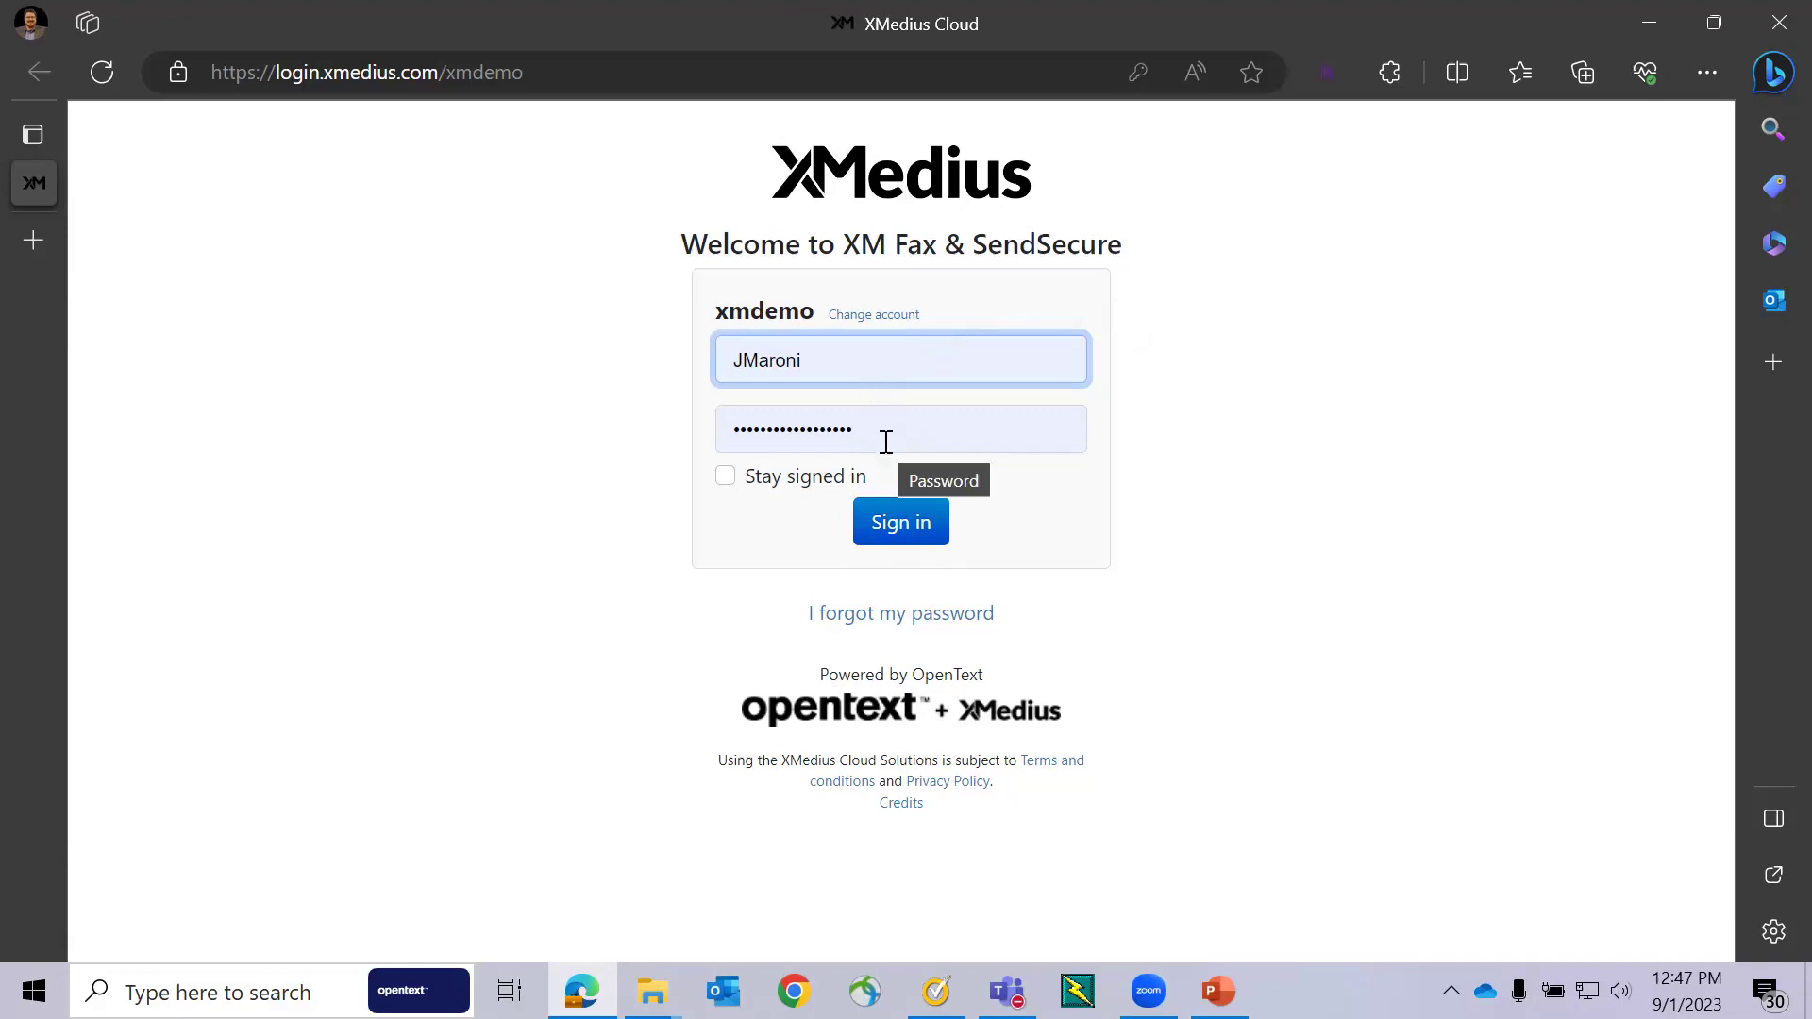
- Sign in to XMedius, copy the Teams user token, and return to the XM Fax chat
left_click(930, 521)
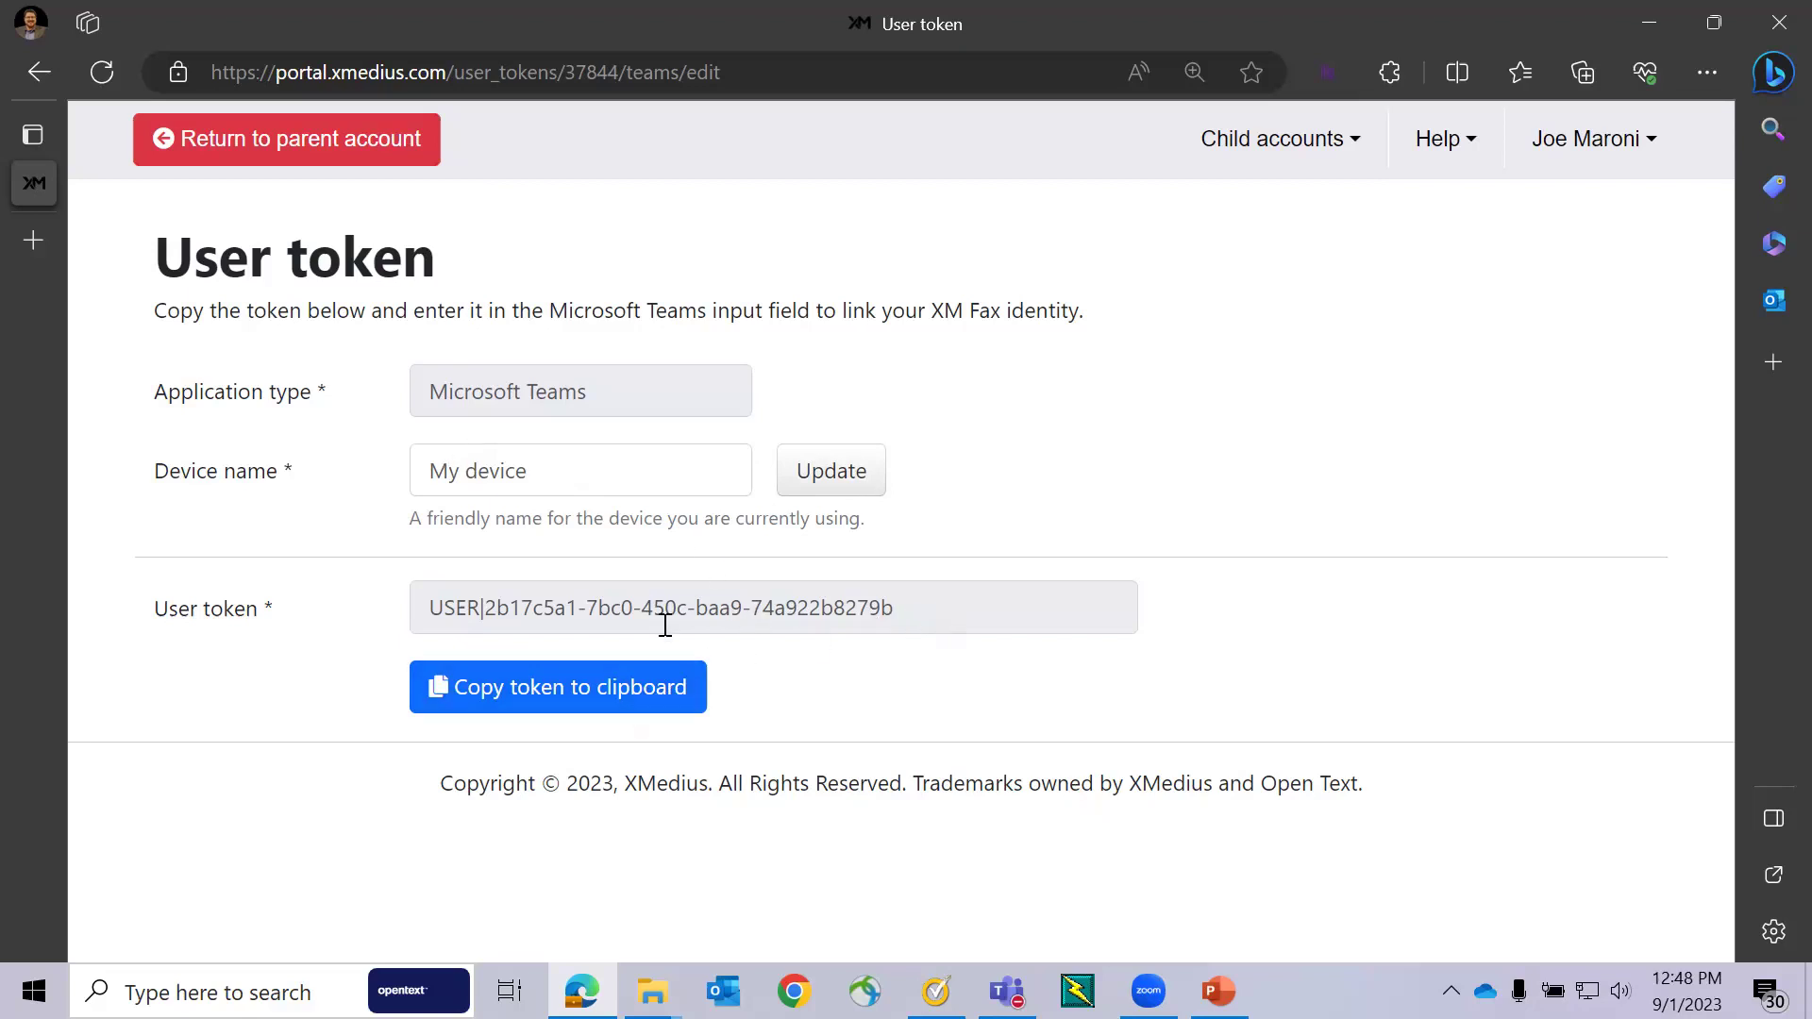
left_click(595, 695)
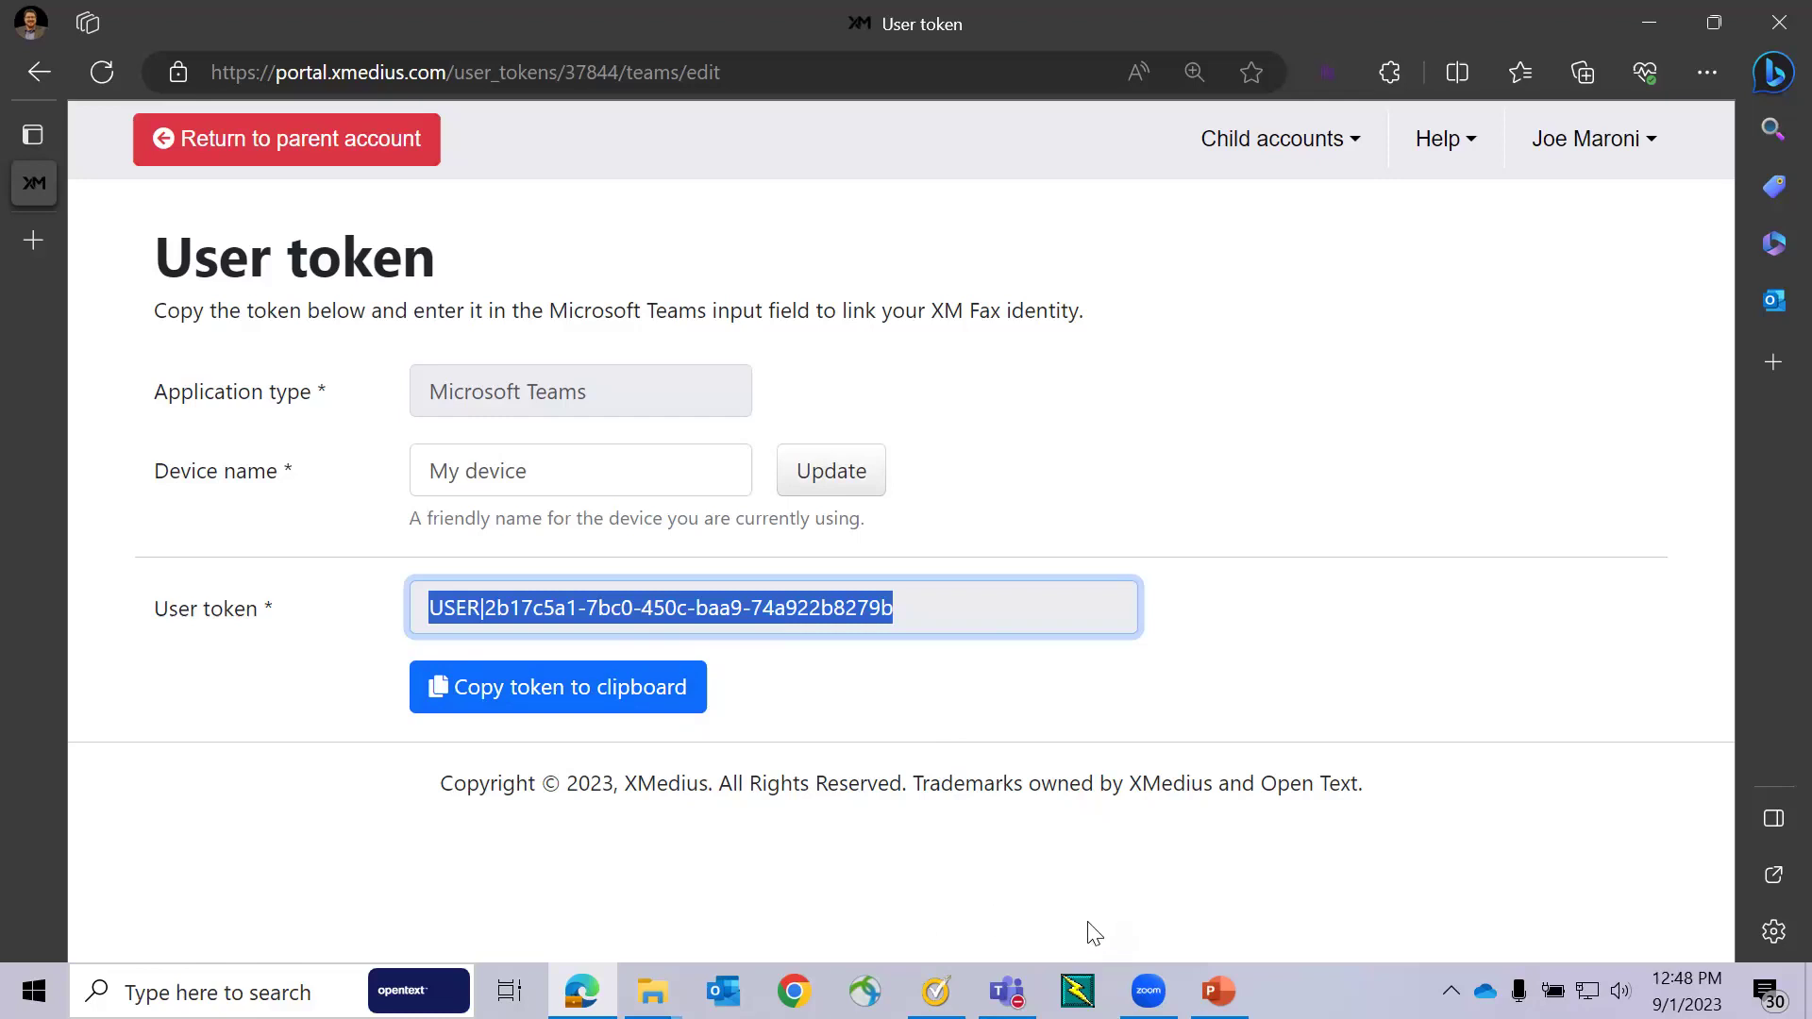
left_click(1004, 989)
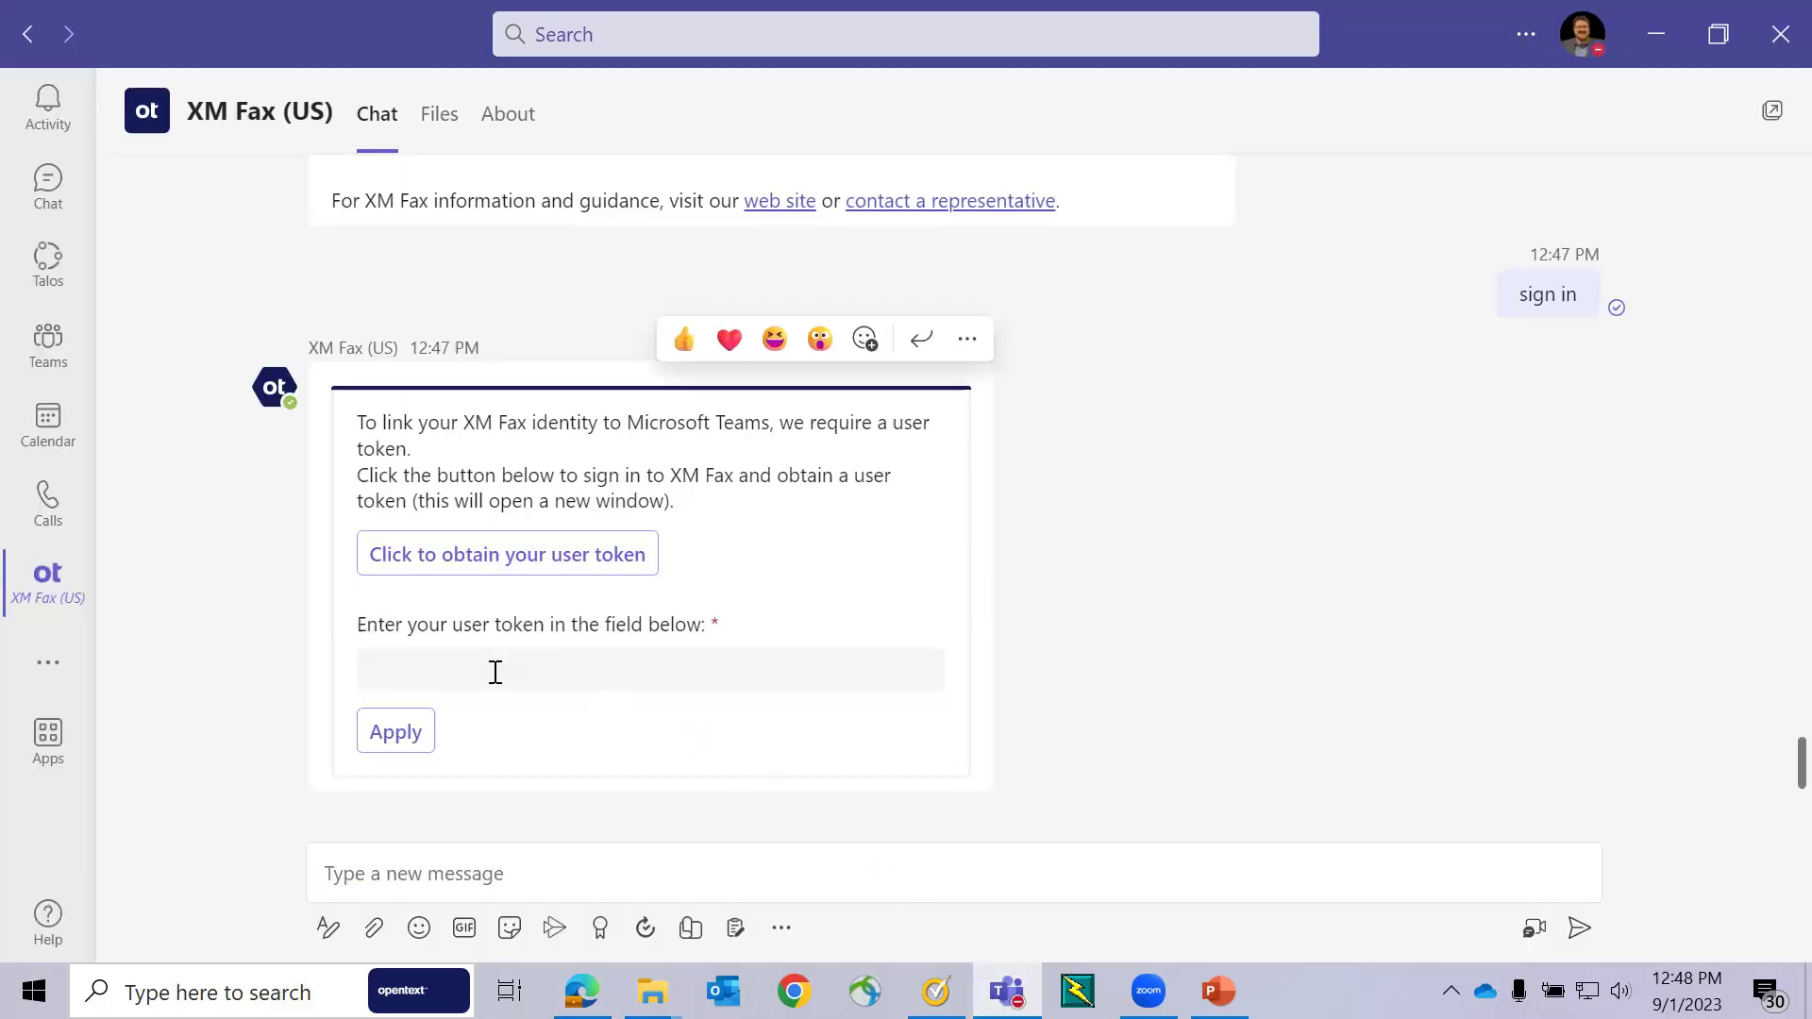
- Paste the copied user token into the bot card's token field and apply it
left_click(494, 671)
key("ctrl+v")
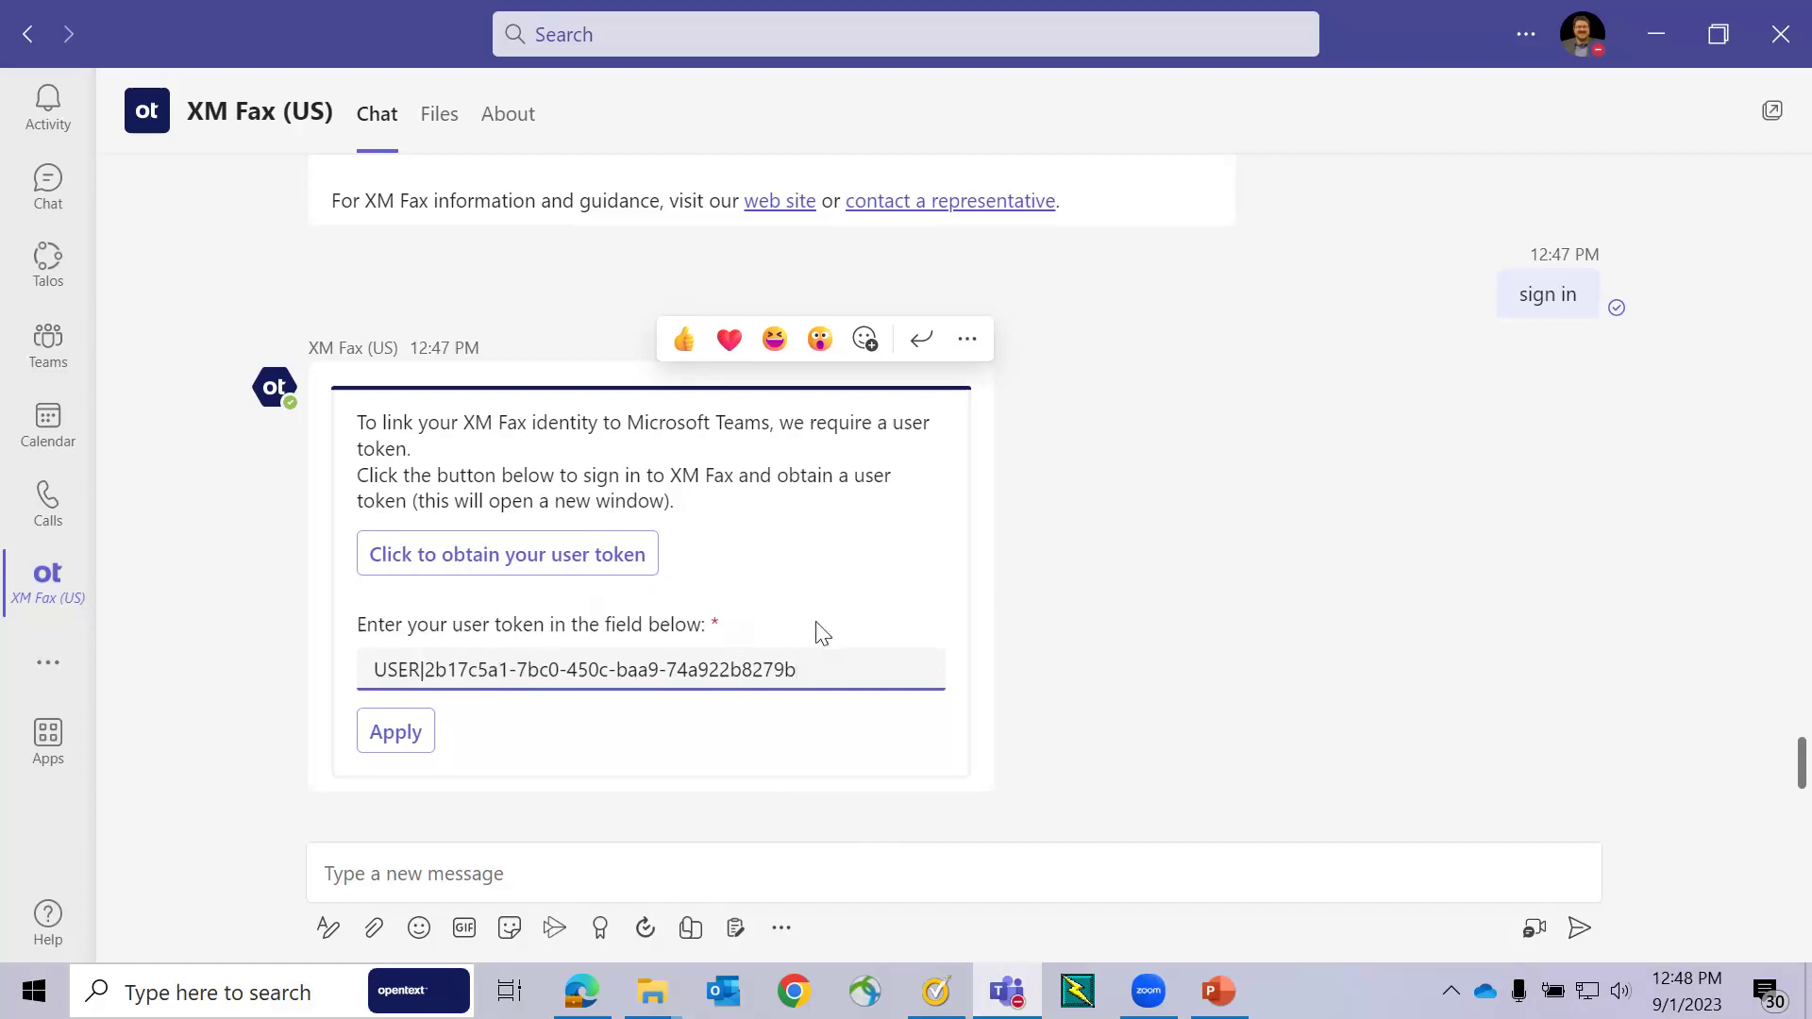
left_click(402, 738)
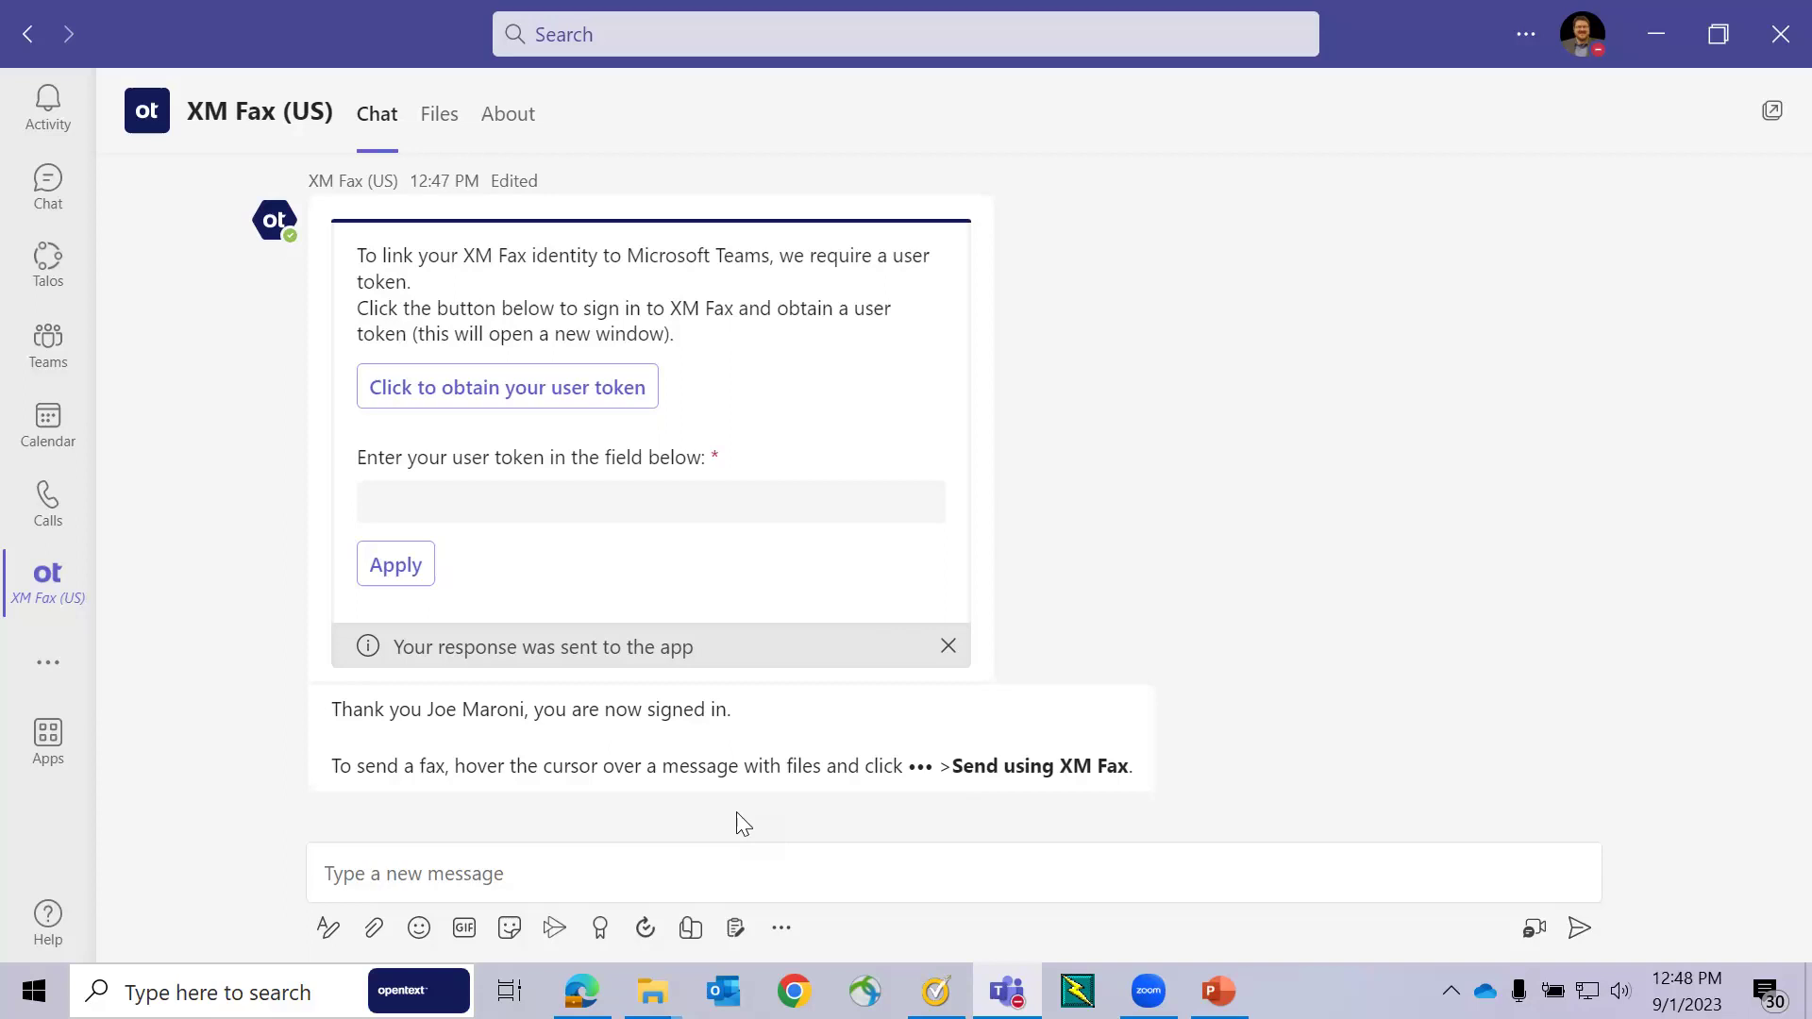
- Attach the Easing HIPAA Compliance white paper PDF from this computer, replacing the existing copy
left_click(374, 929)
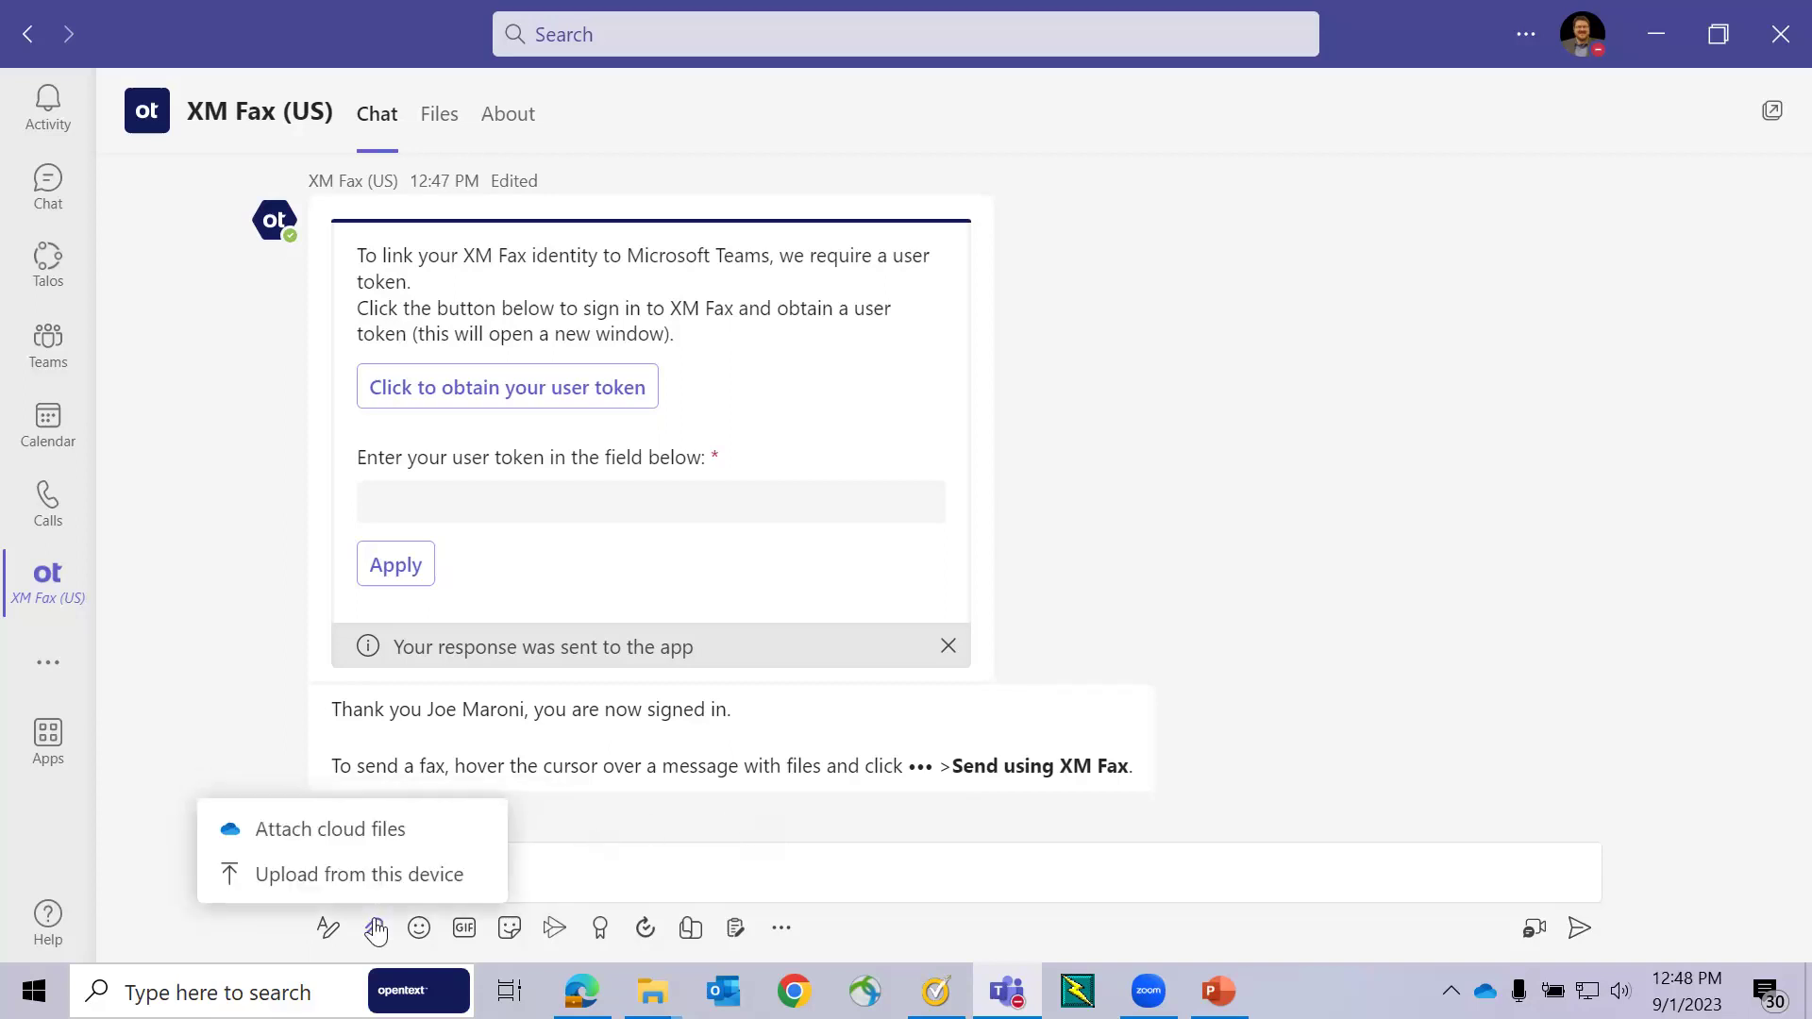
left_click(346, 877)
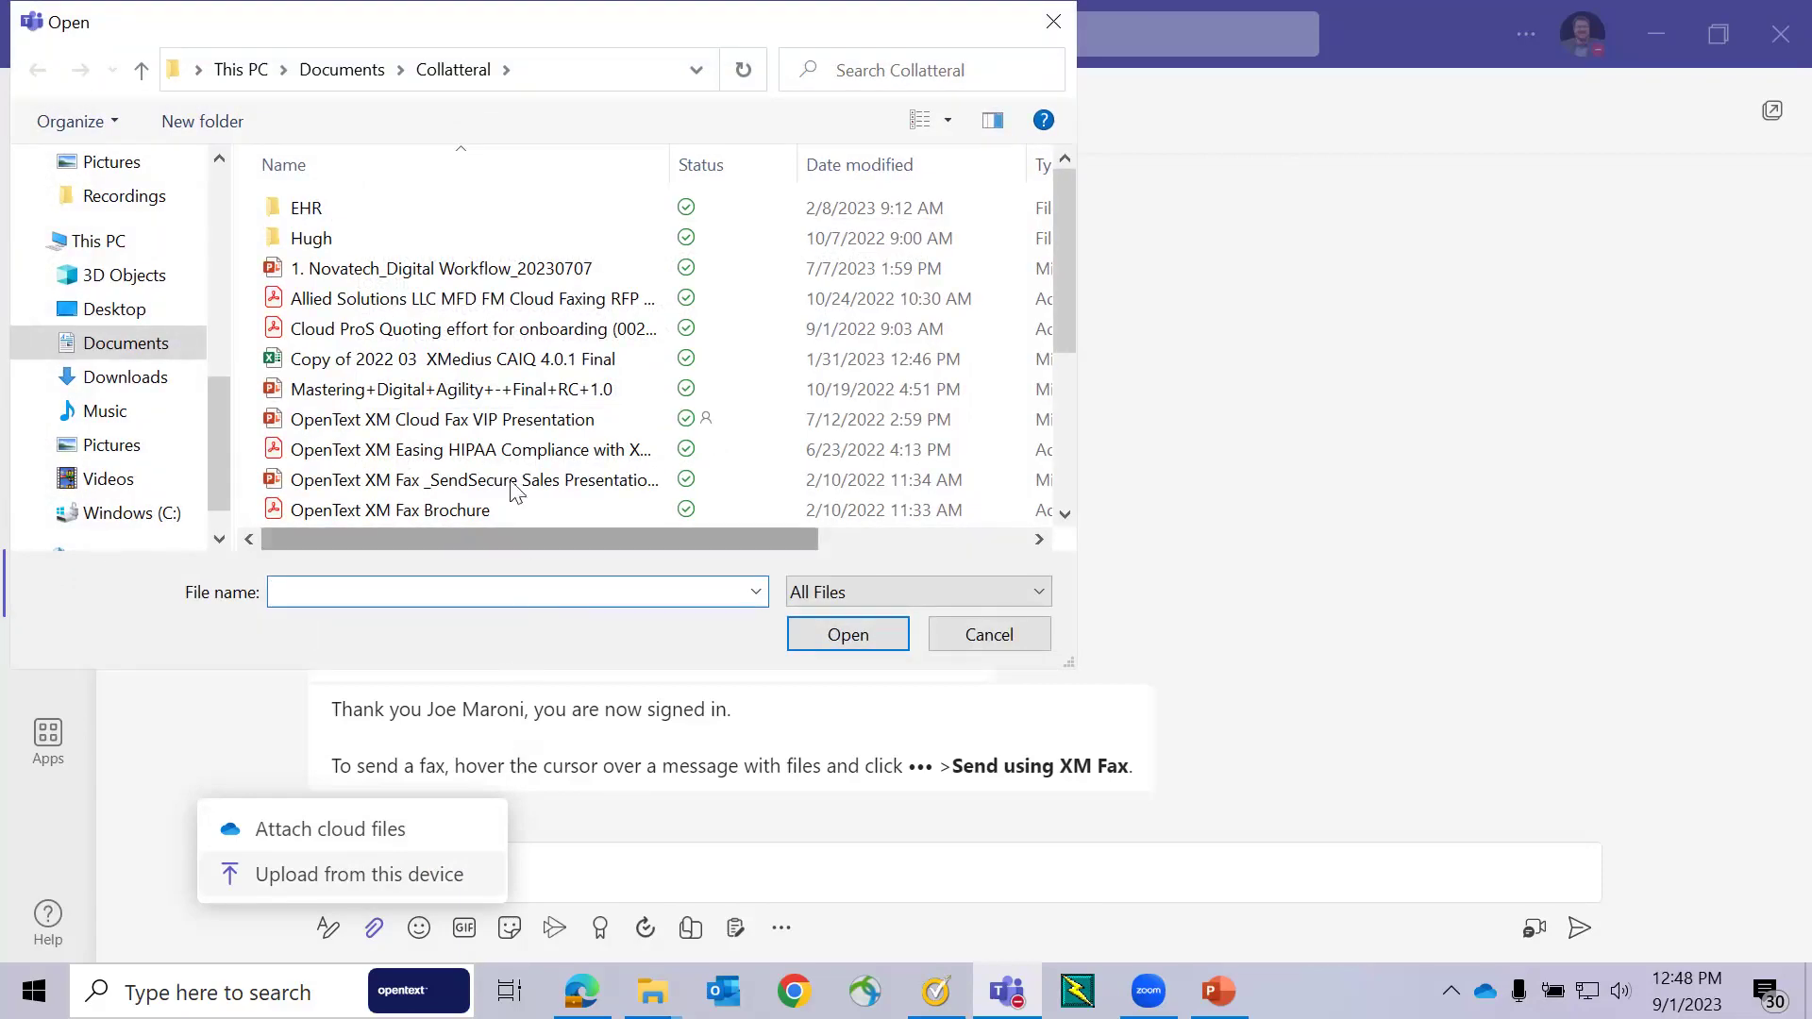
left_click(510, 453)
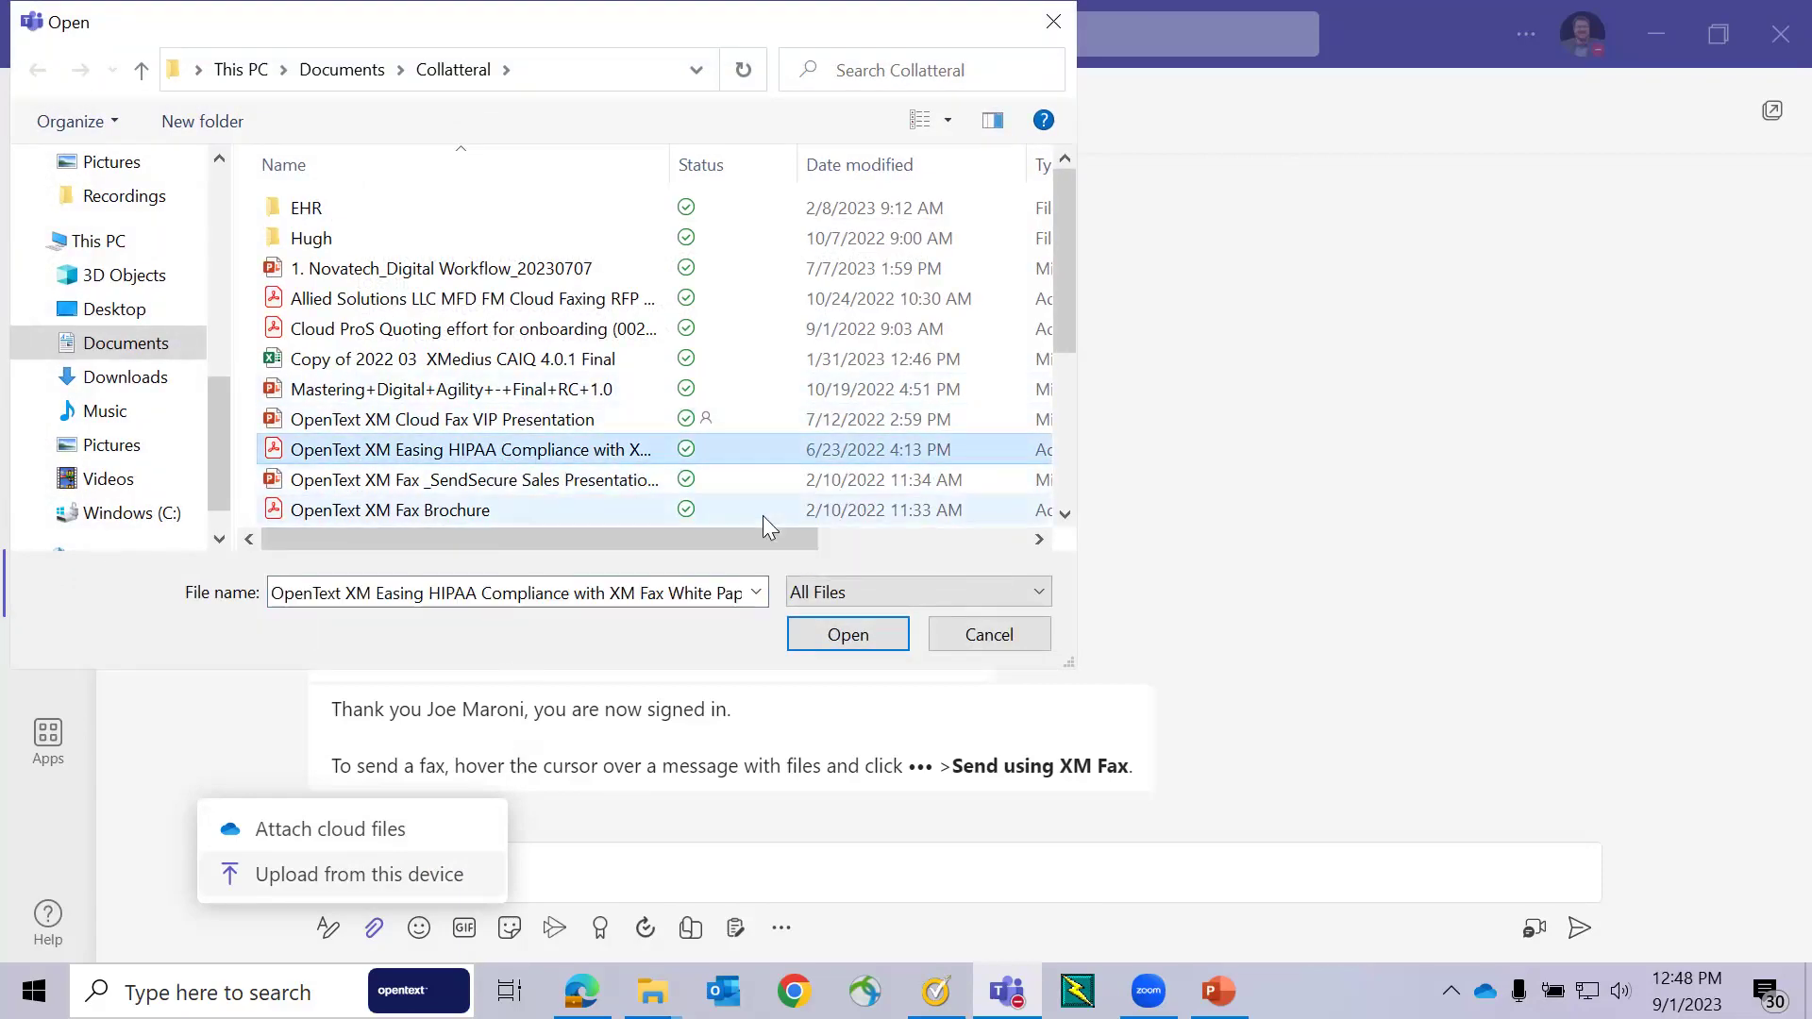
left_click(846, 637)
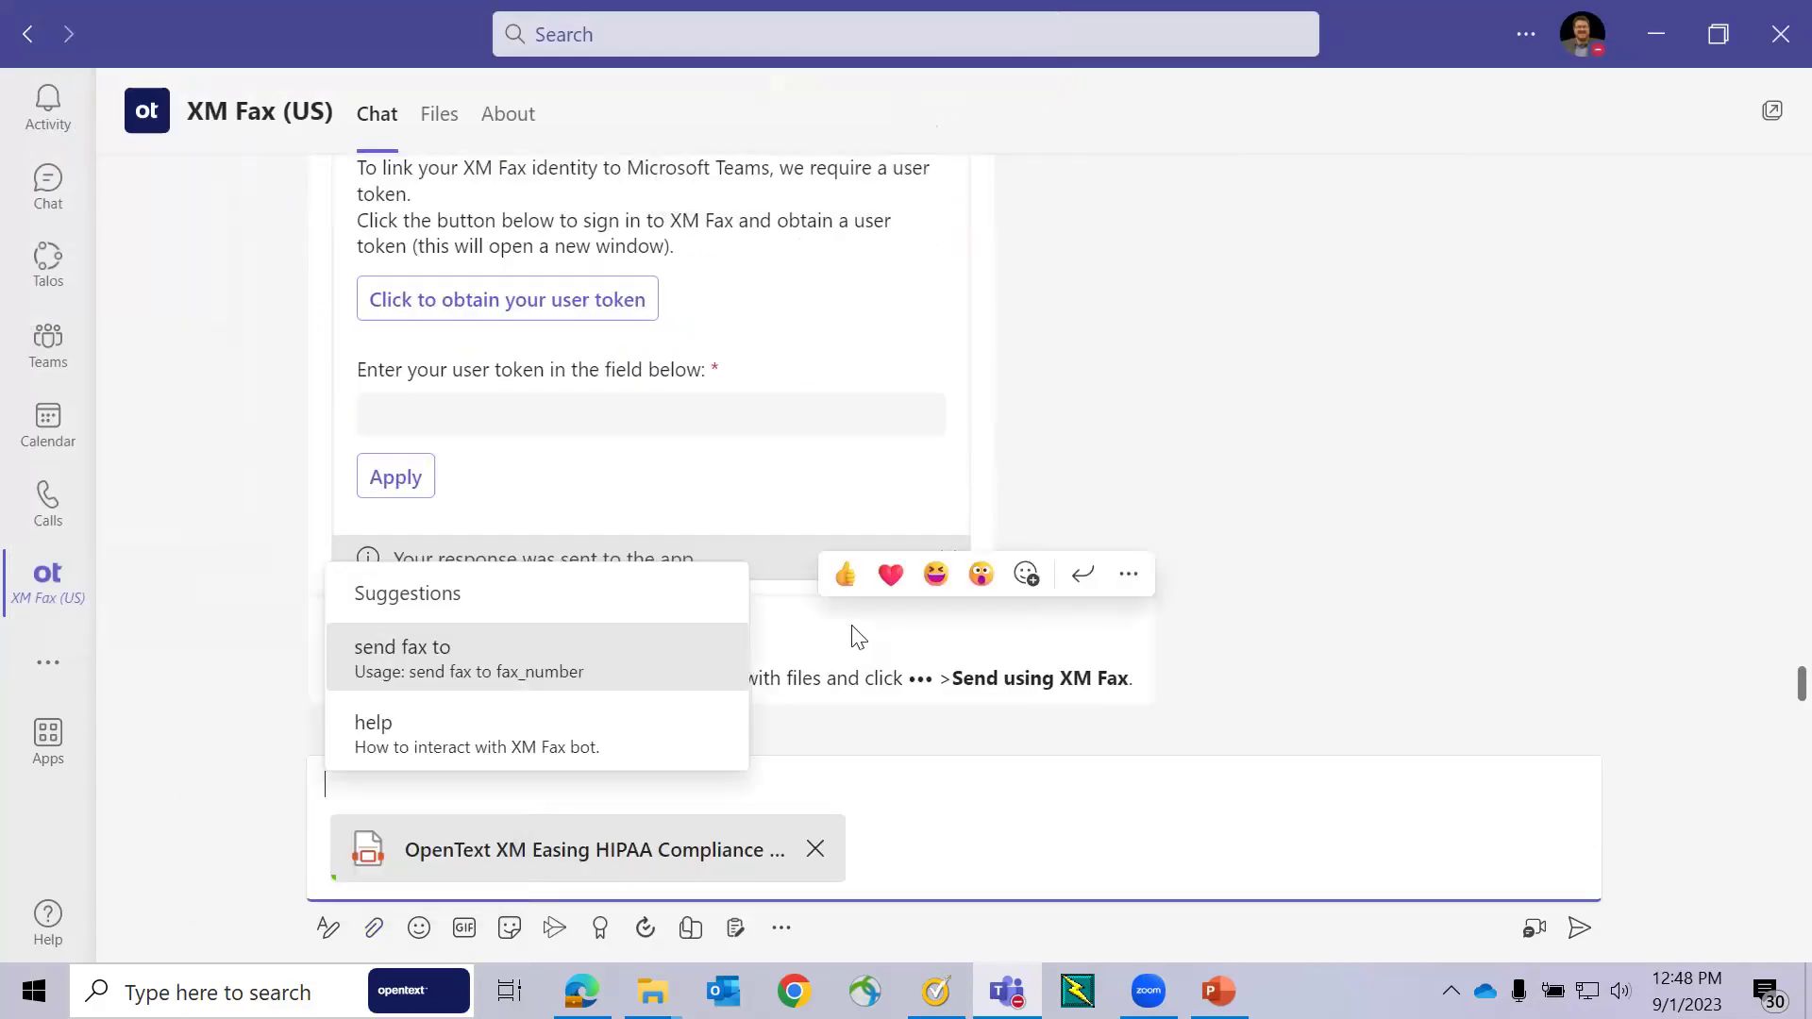
left_click(1397, 571)
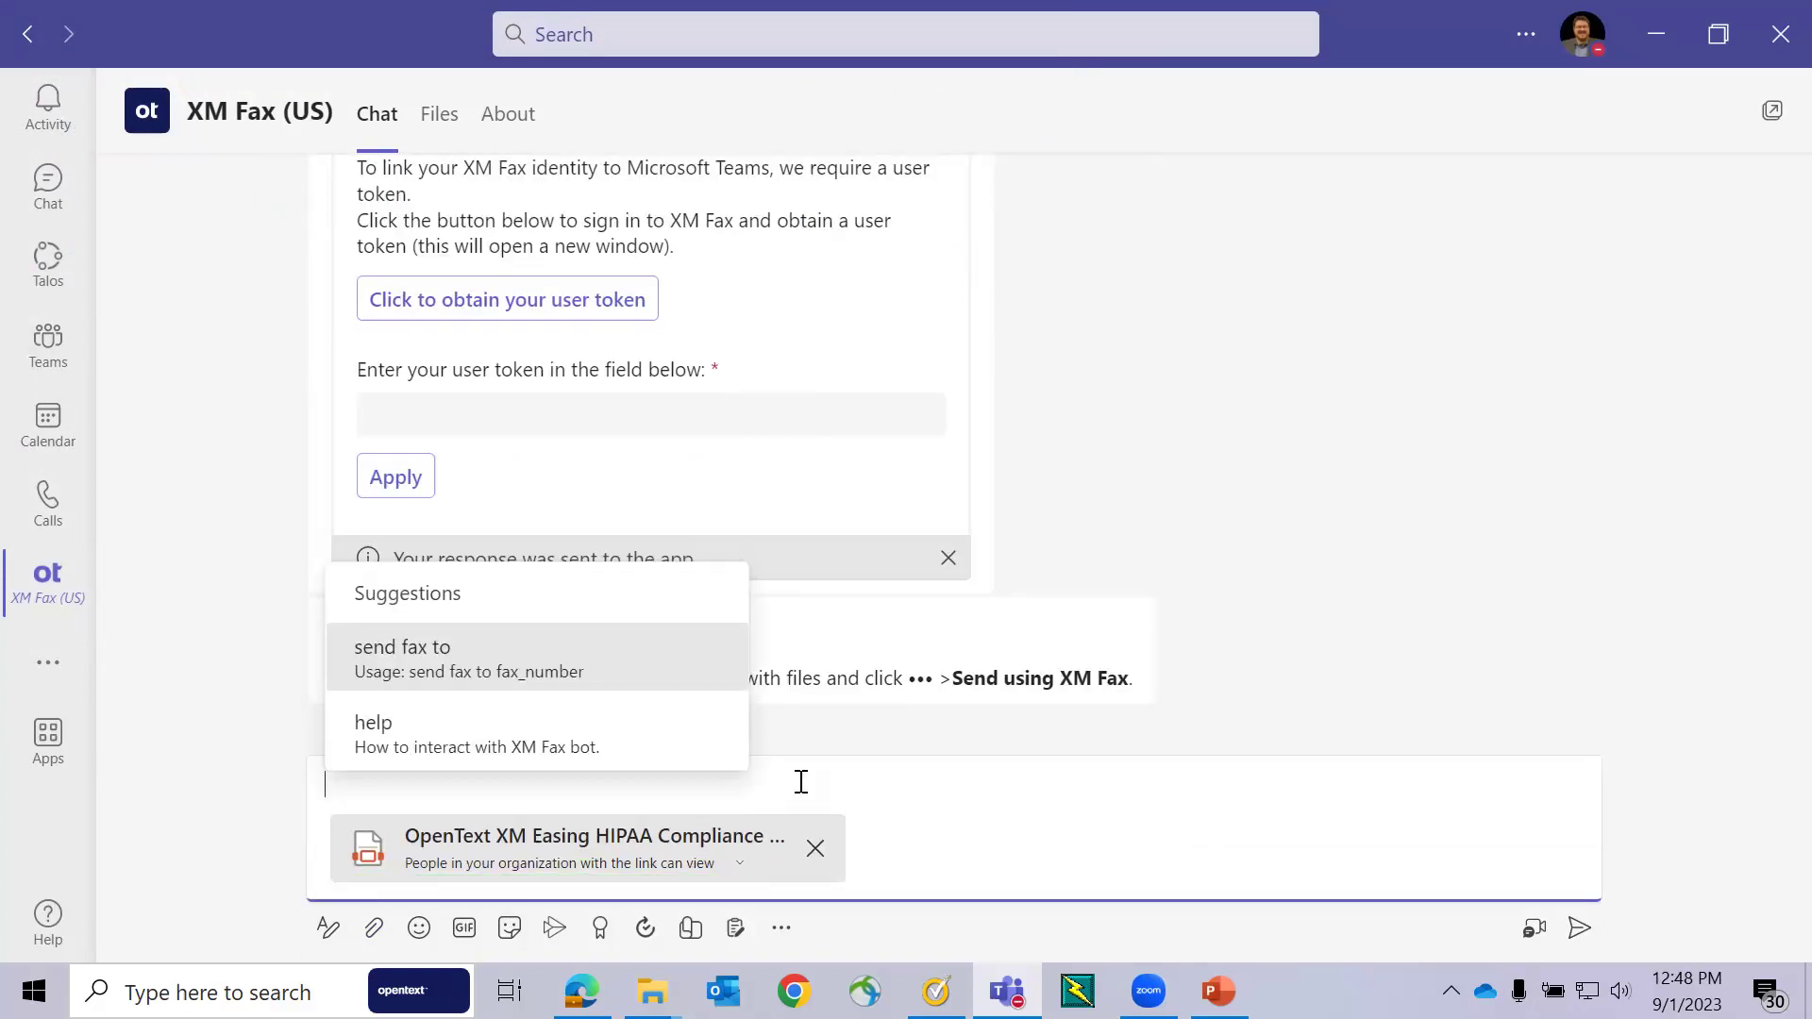
- Send the 'send fax to' command with the recipient's fax number and the PDF
left_click(538, 651)
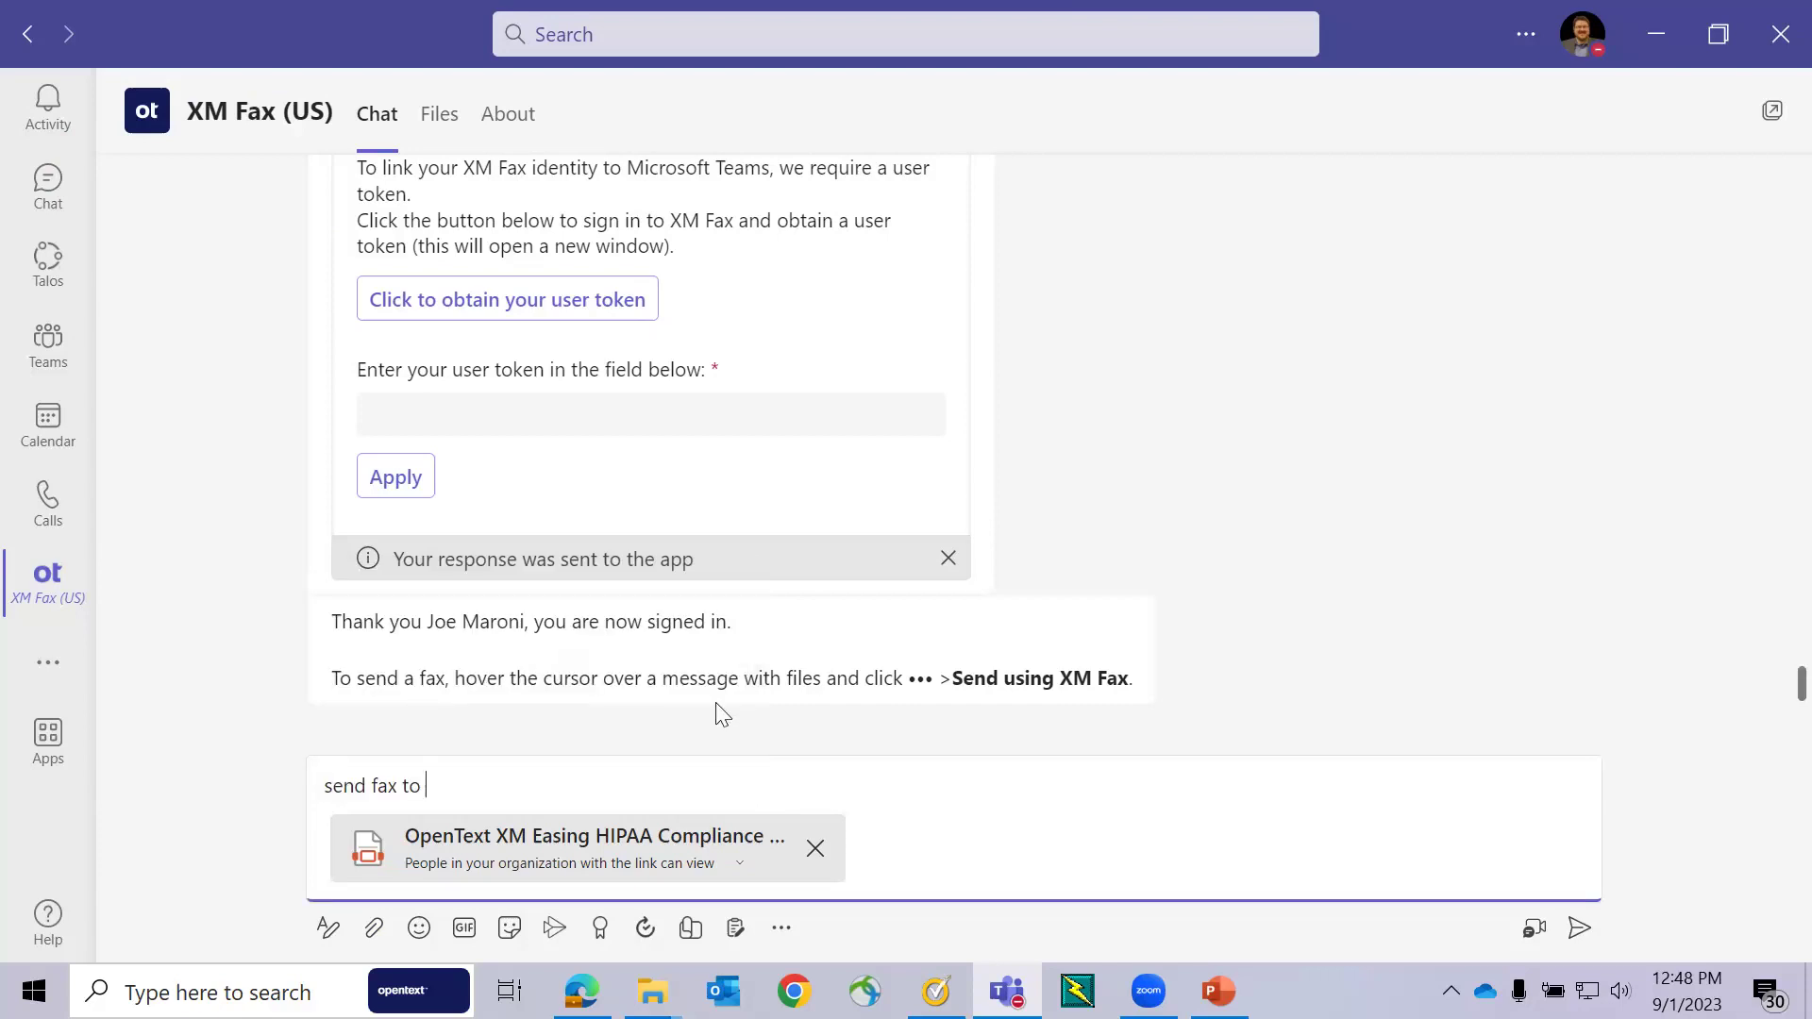
type("5145559003")
left_click(1578, 929)
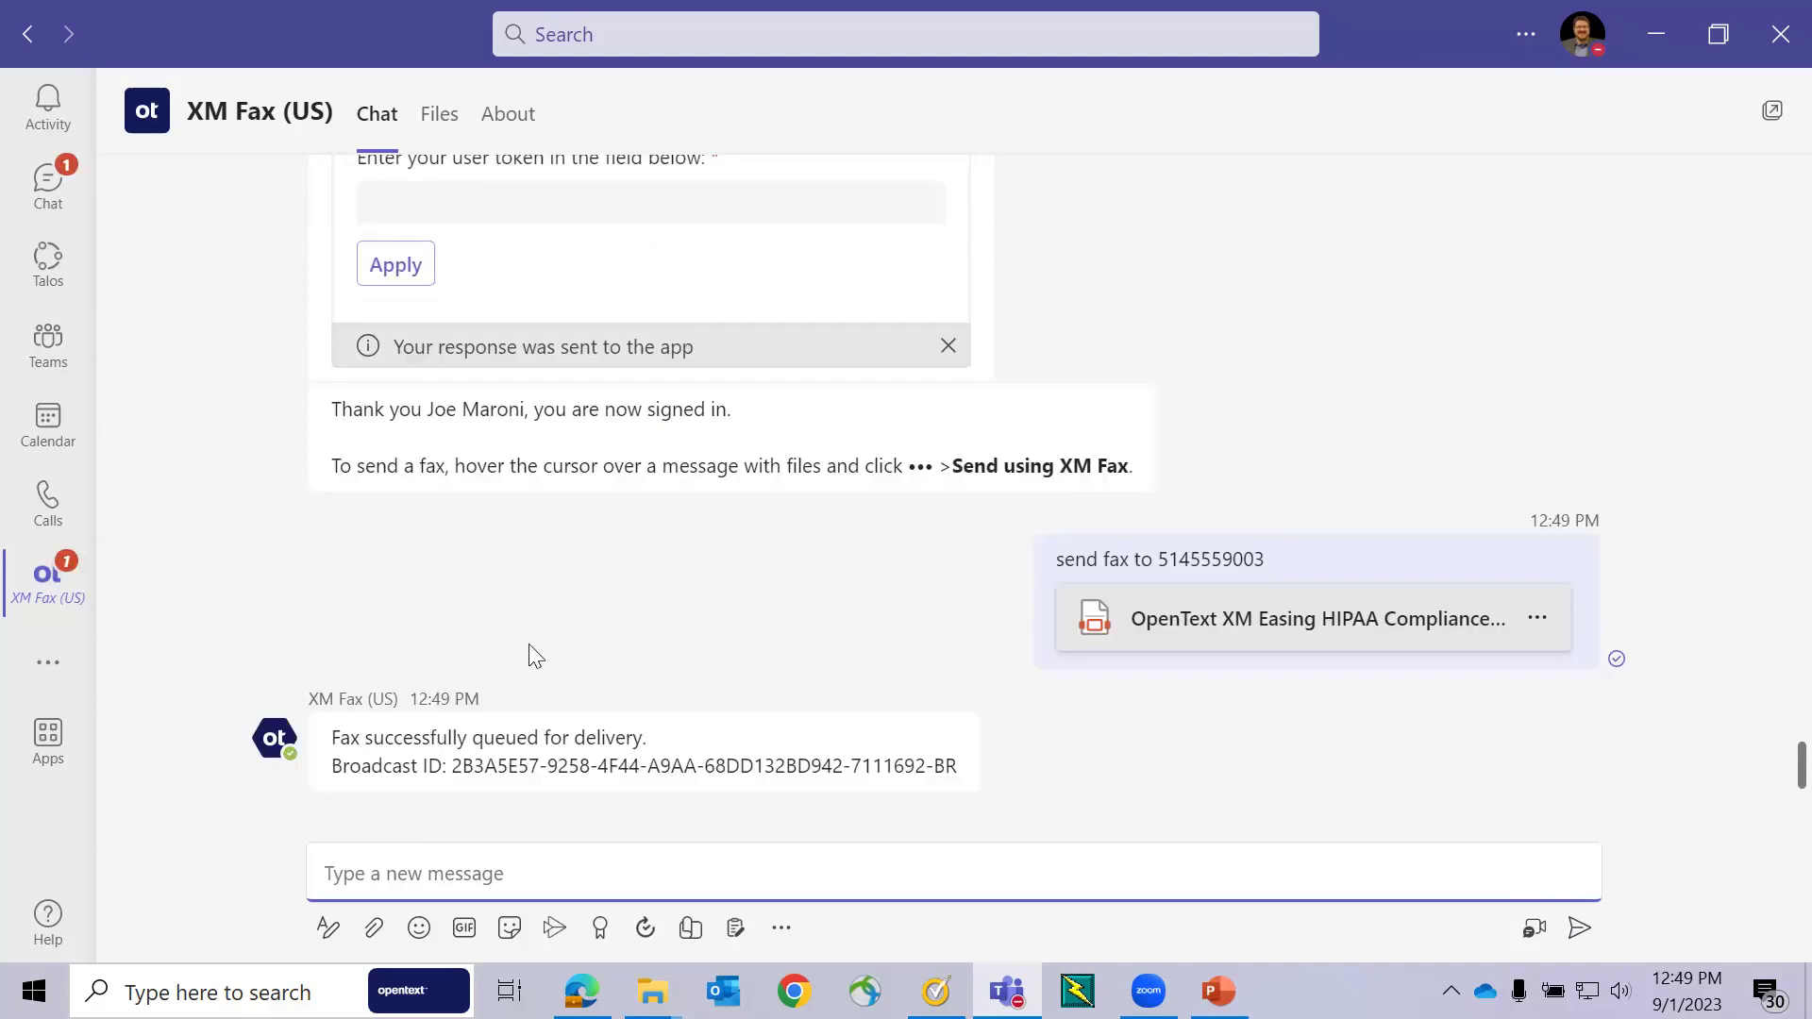
- Repost the HIPAA compliance white paper PDF in the XM Fax chat, replacing the old copy
mouse_move(658, 791)
left_click(376, 929)
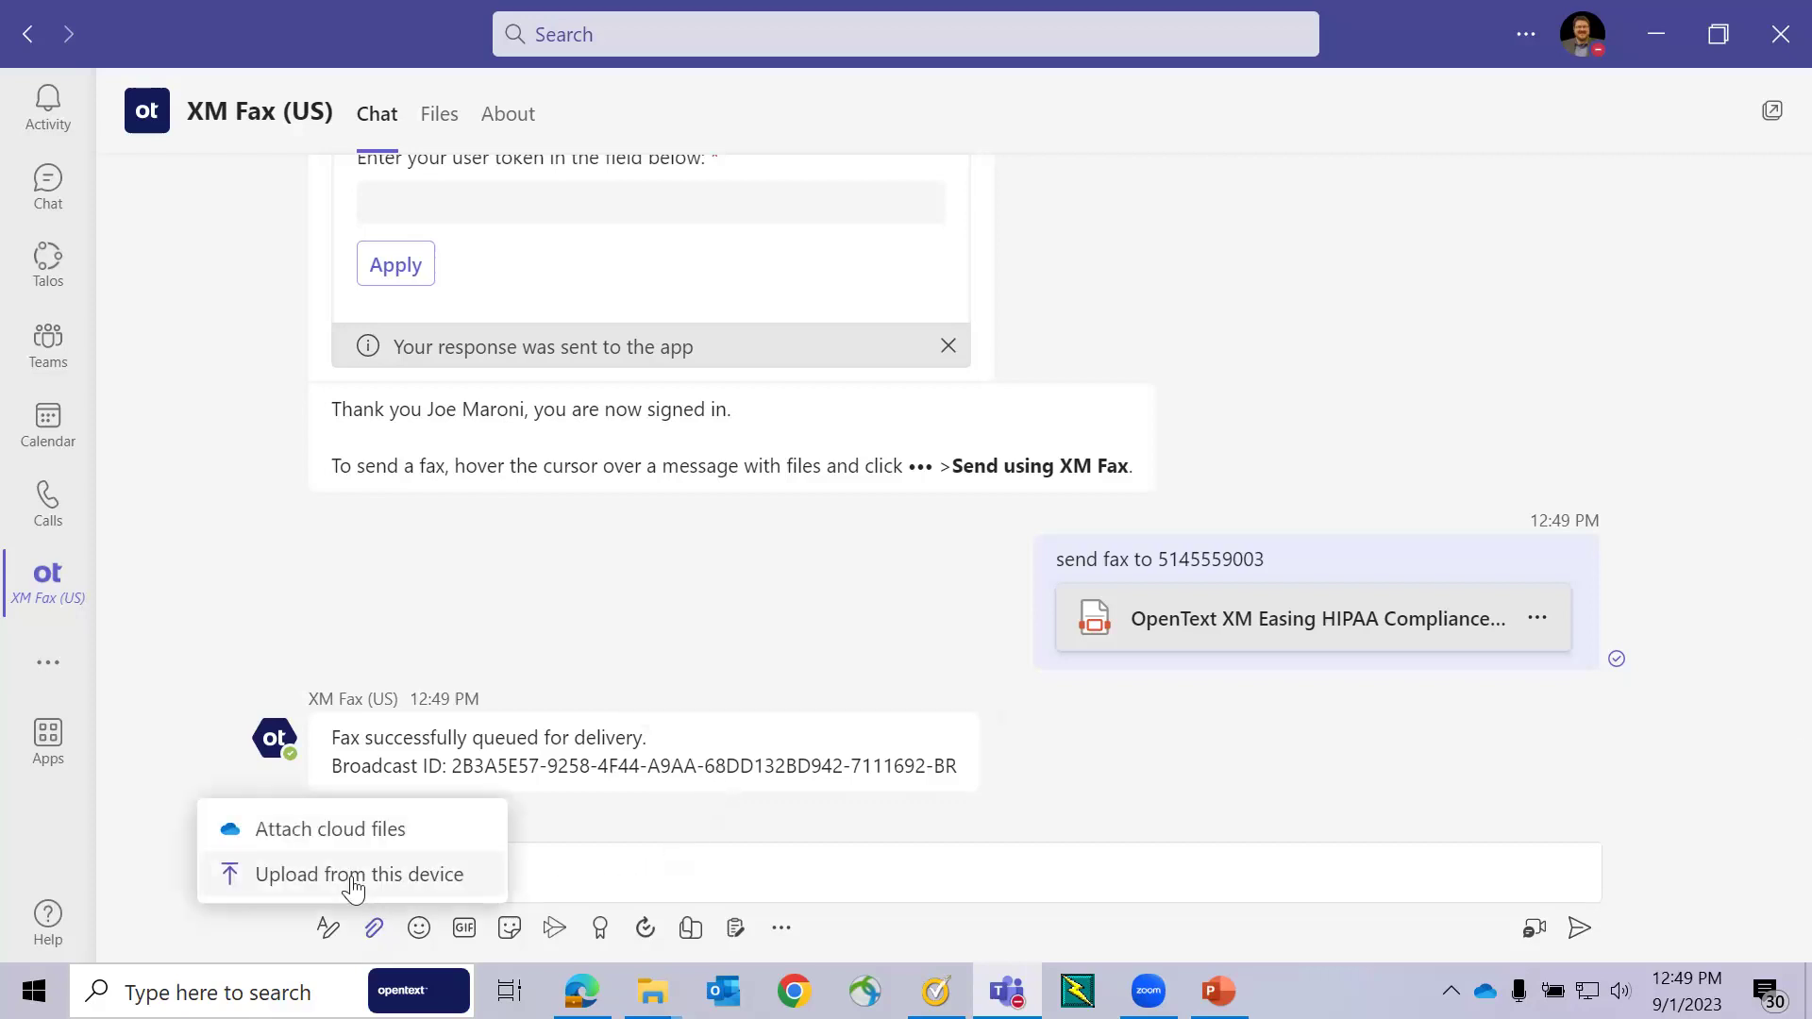
left_click(354, 876)
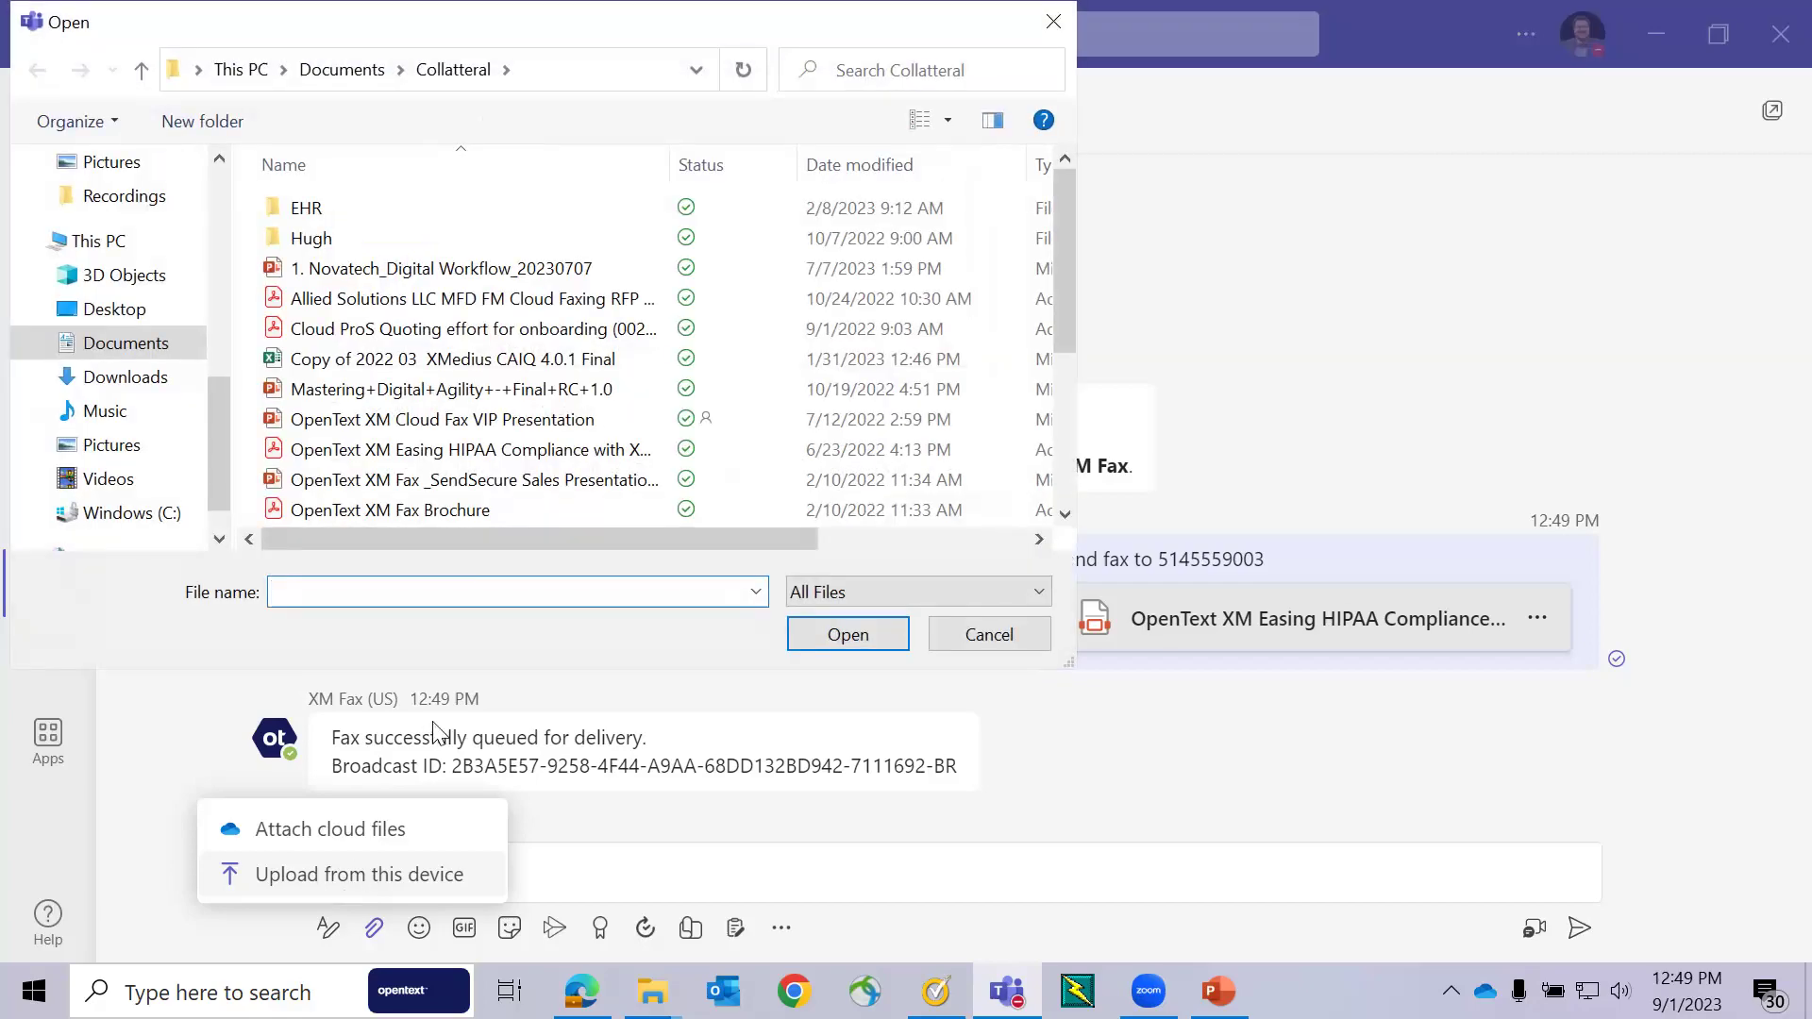
left_click(496, 451)
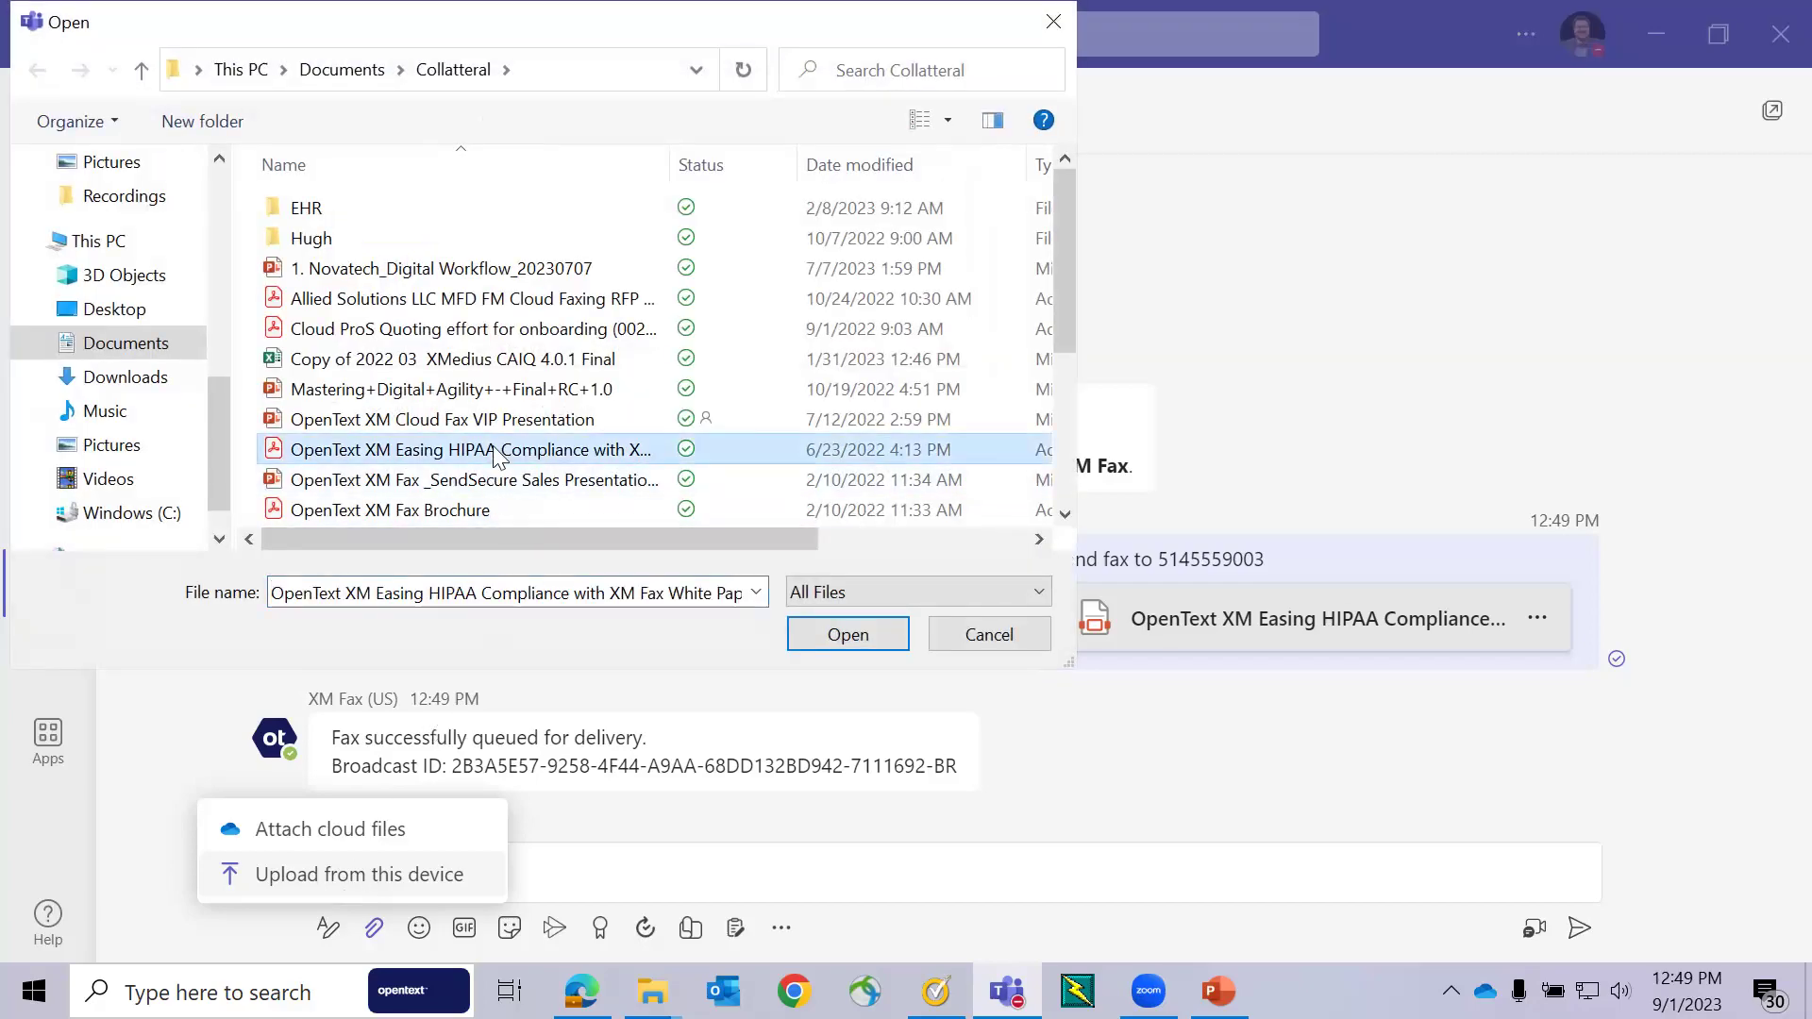
left_click(848, 634)
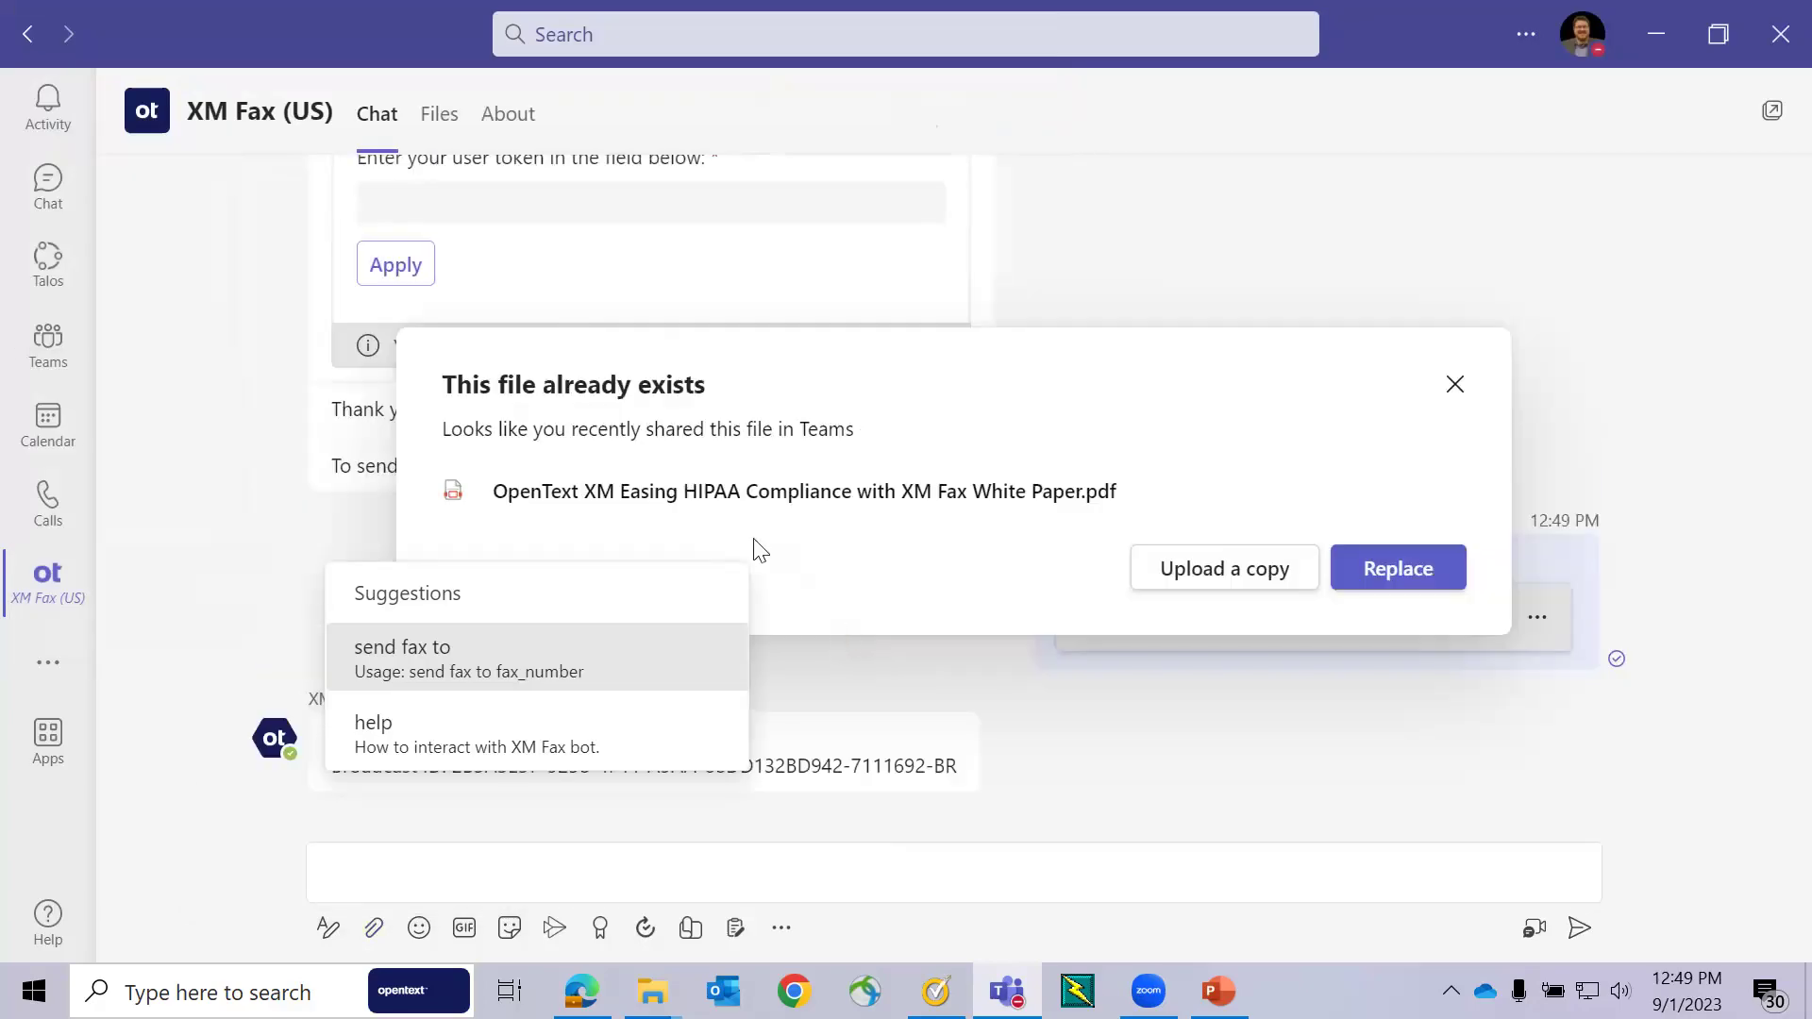
left_click(1361, 568)
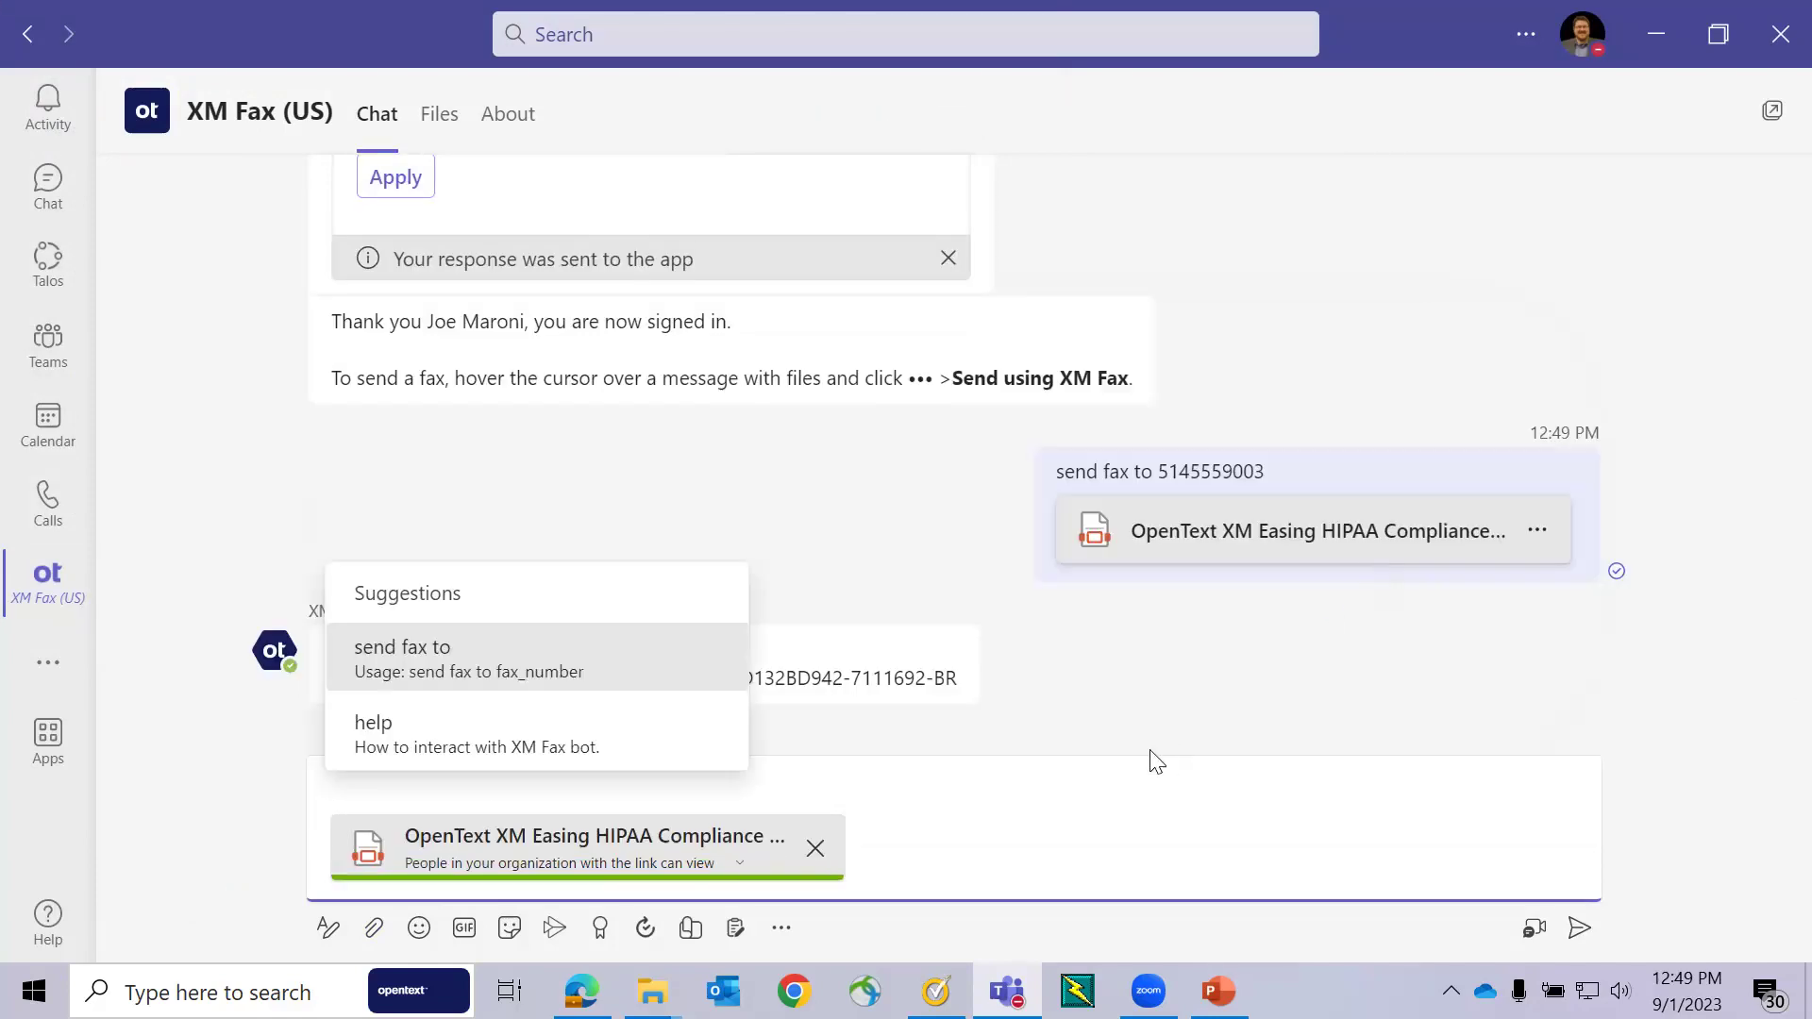
left_click(1579, 928)
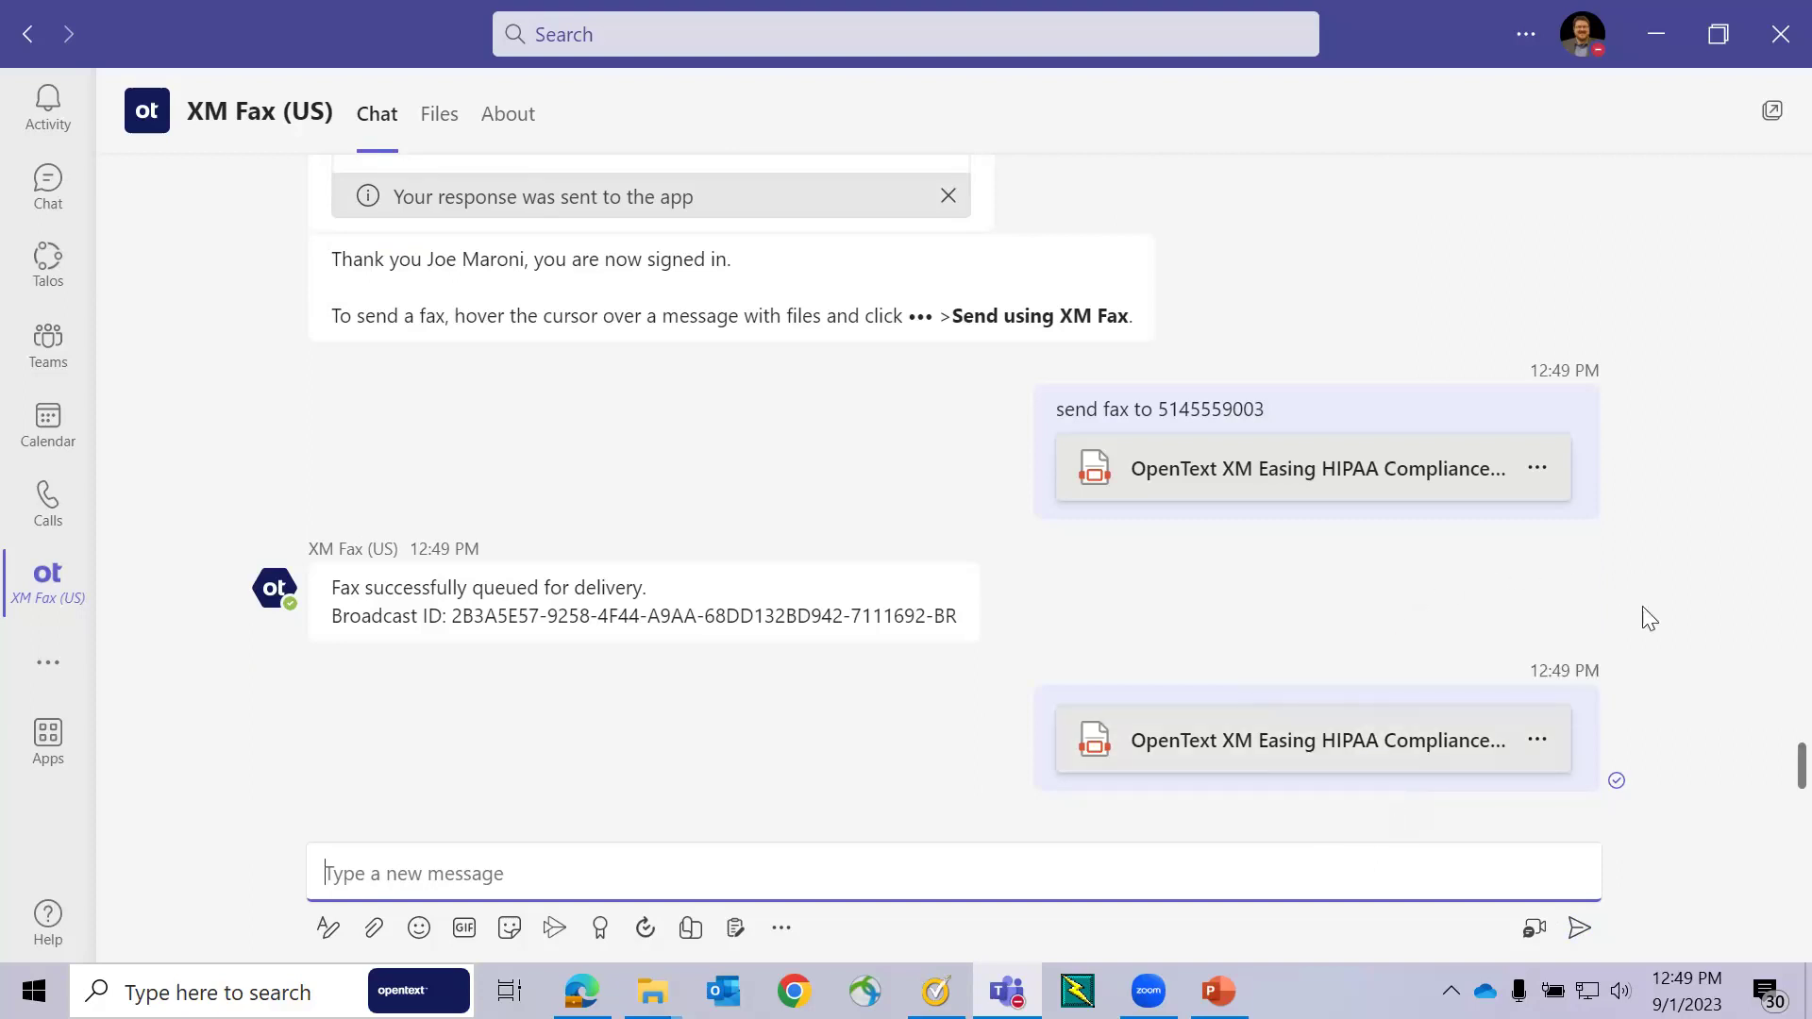
- From the posted PDF's message actions, choose to fax it with XM Fax
mouse_move(1530, 712)
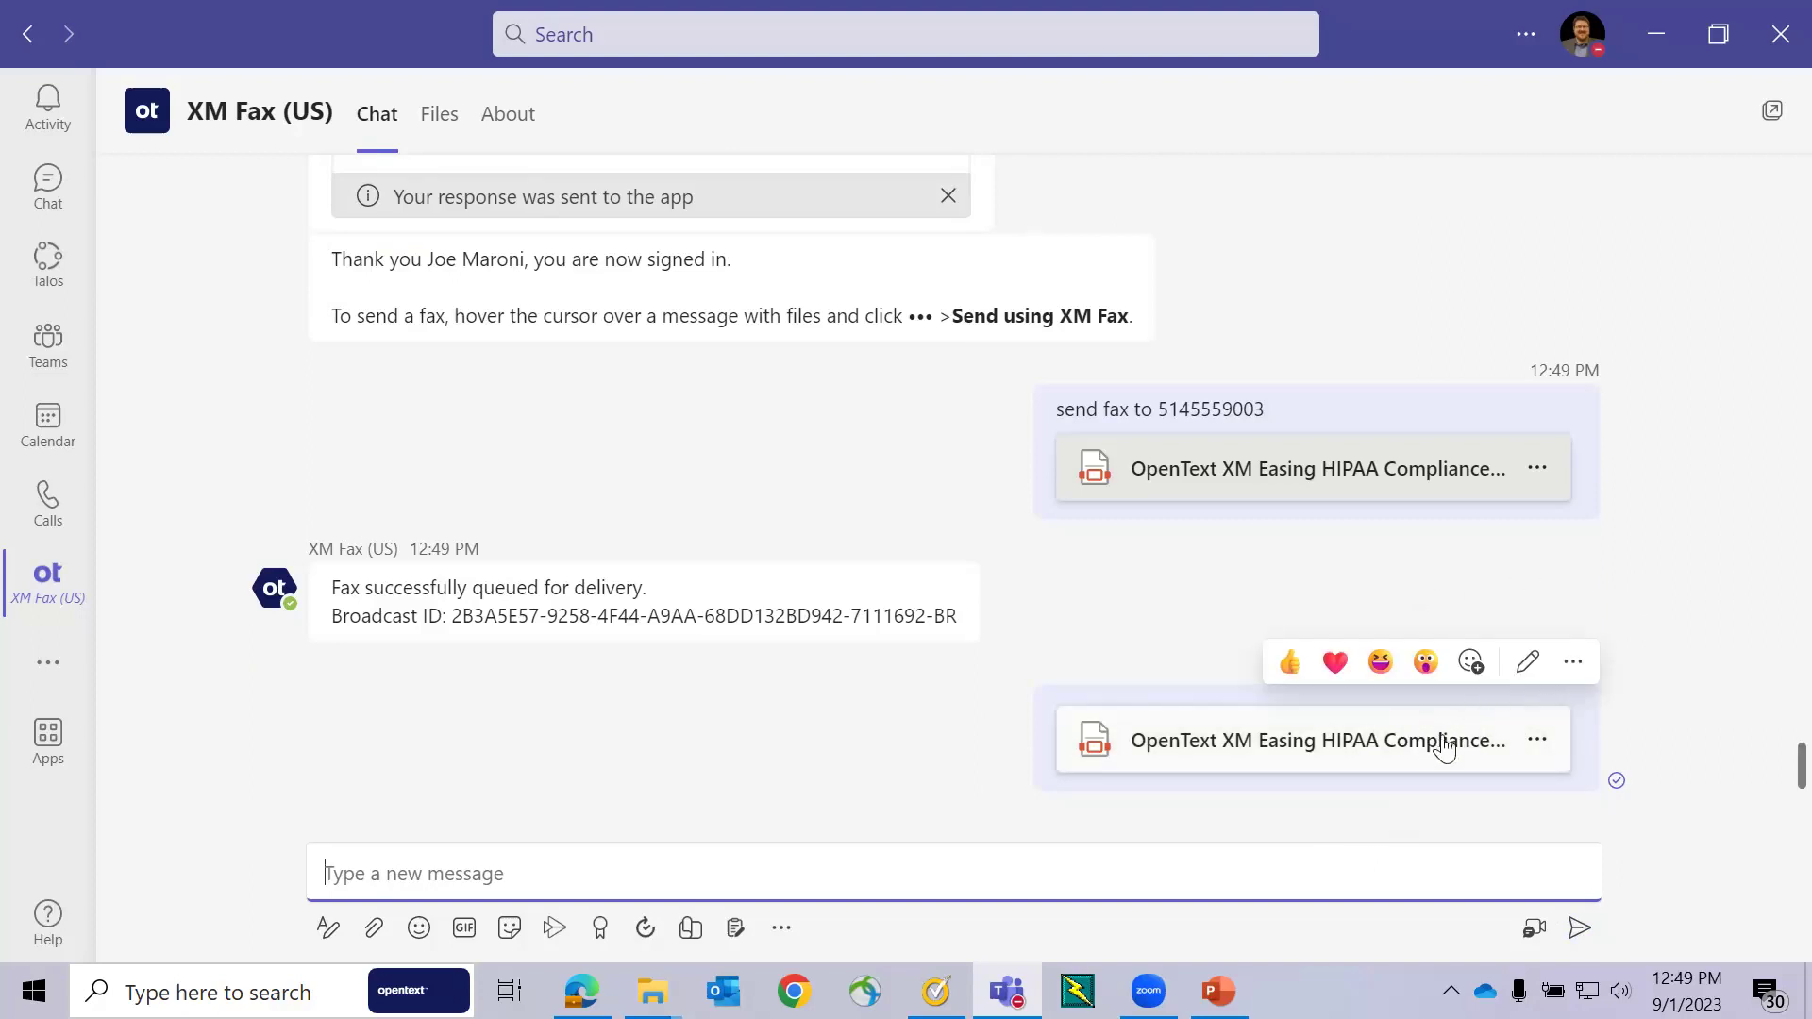
left_click(1574, 665)
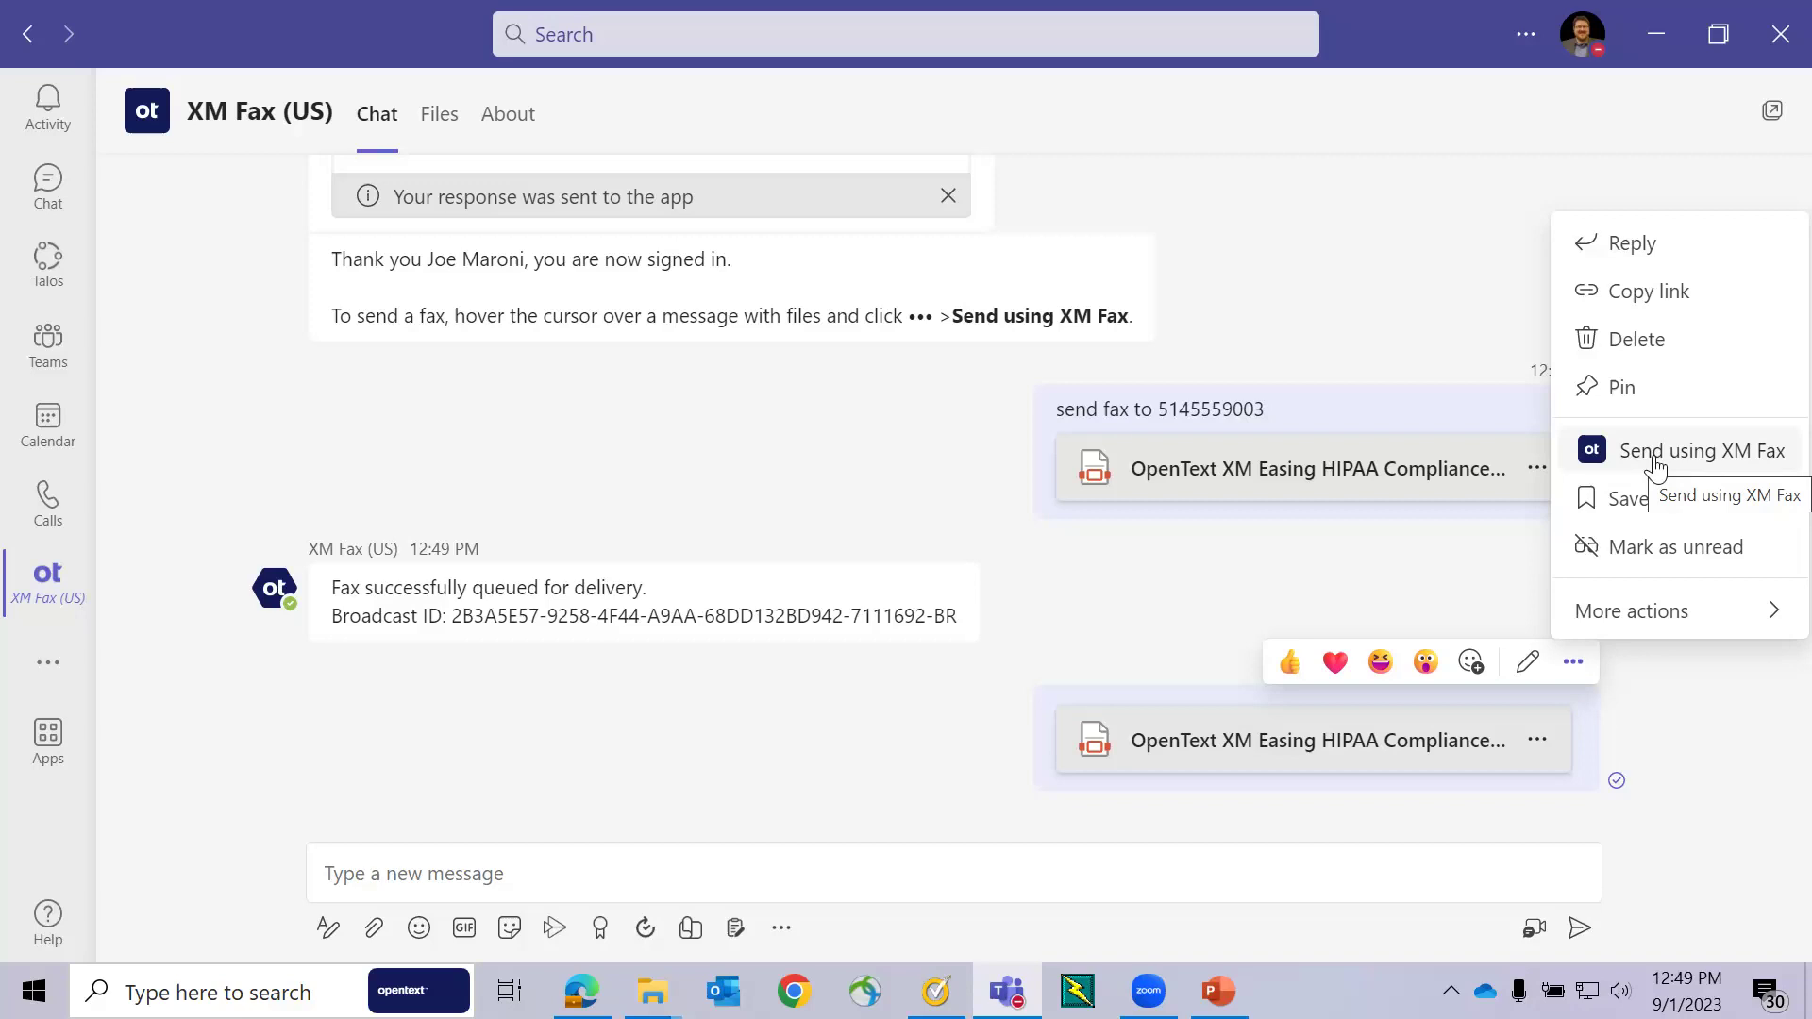
mouse_move(1618, 620)
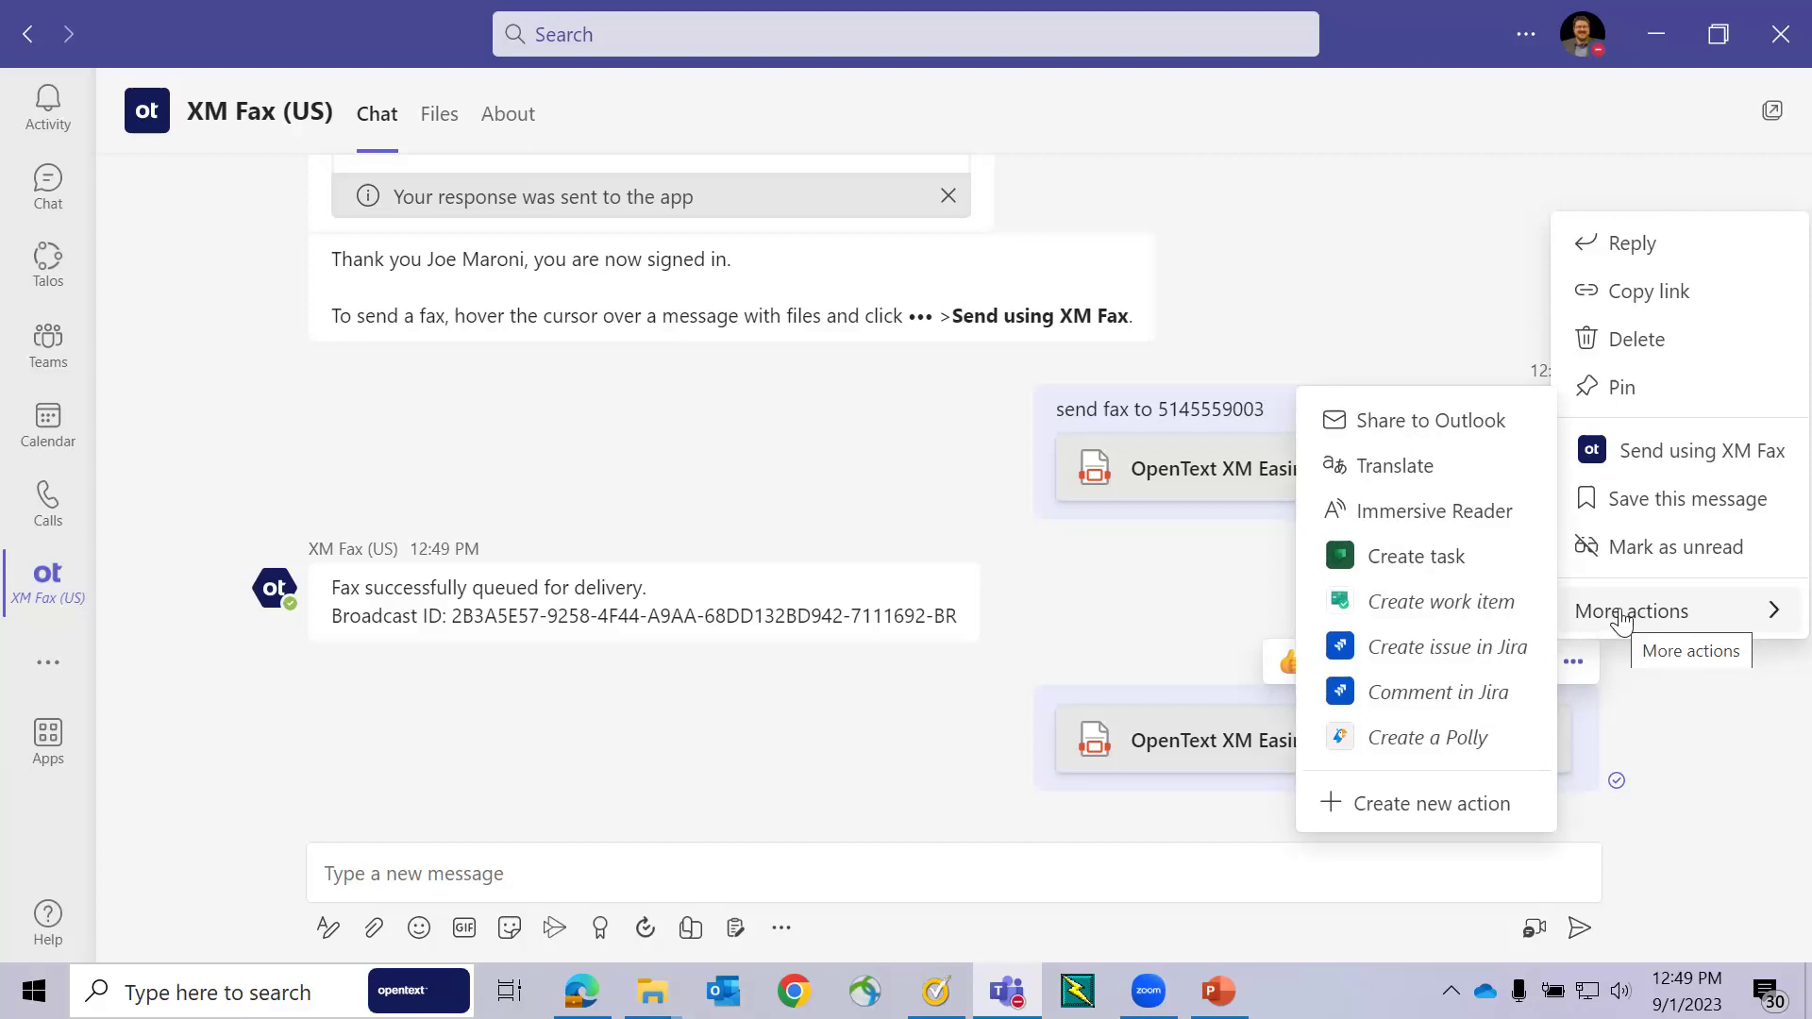
left_click(1661, 456)
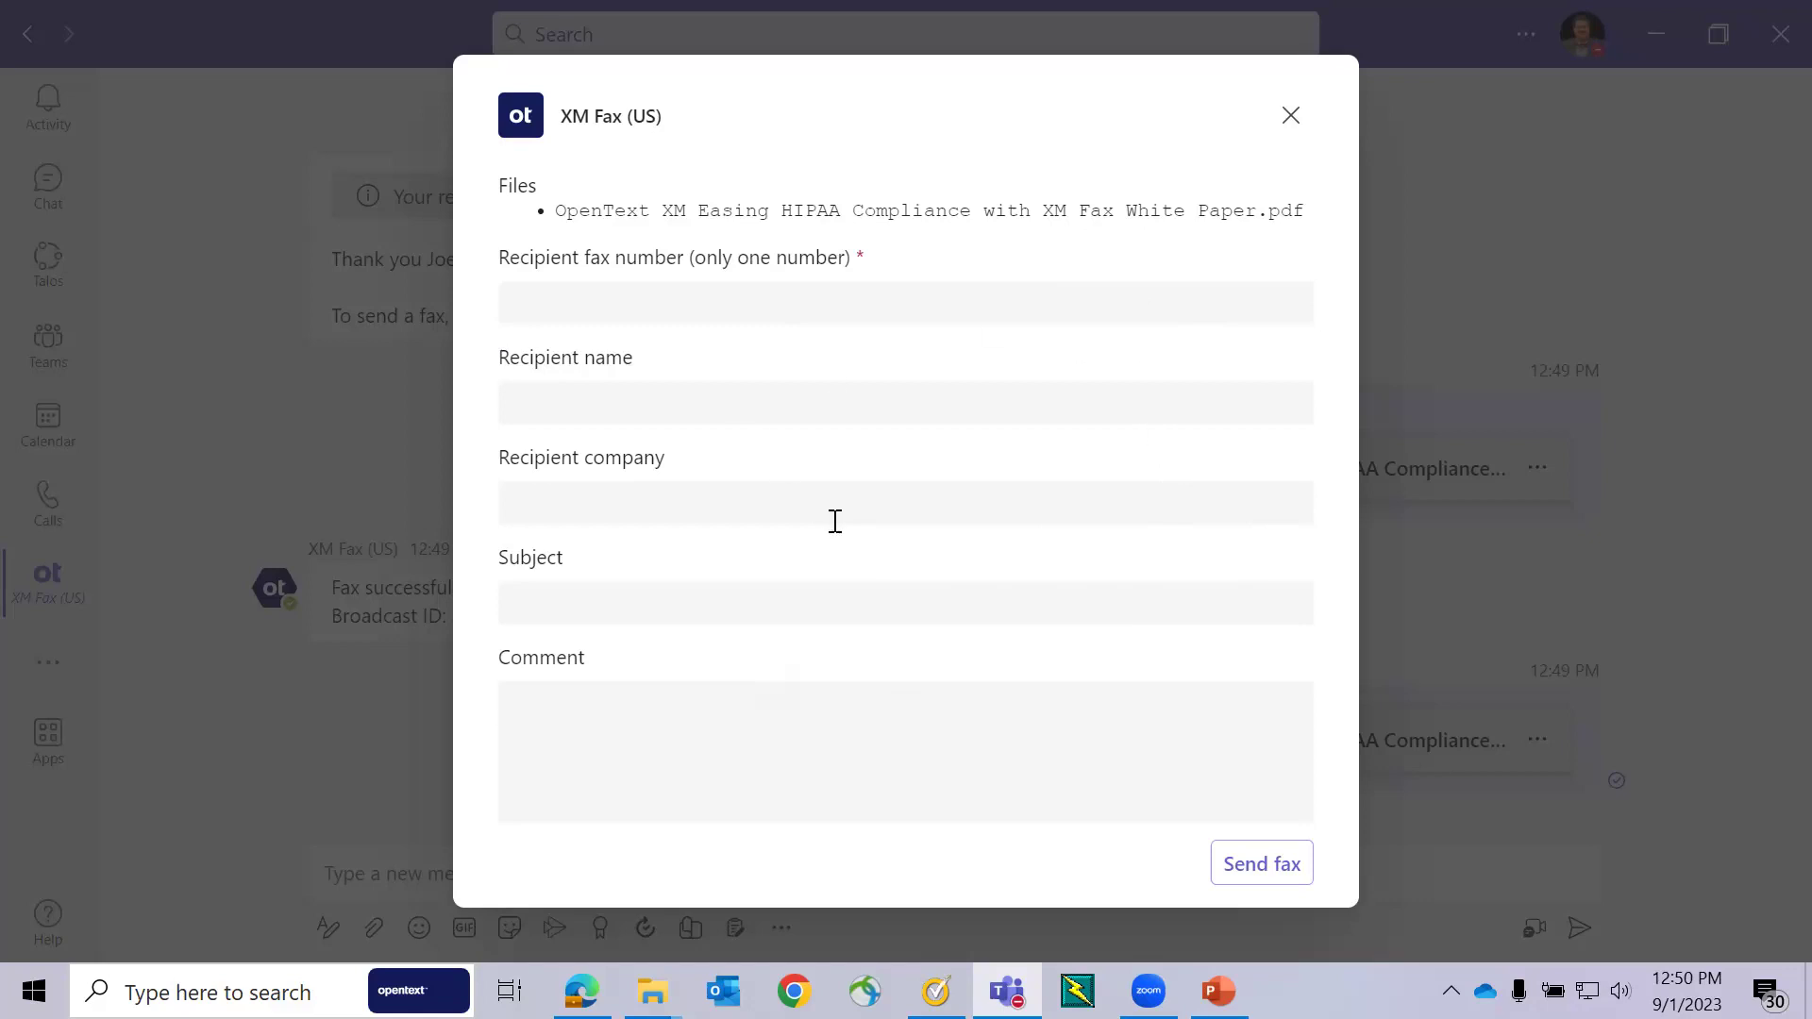
- Enter the recipient's fax number and name, company Opentext, subject 'HIPAA White Paper', and send the fax
left_click(667, 300)
type("51")
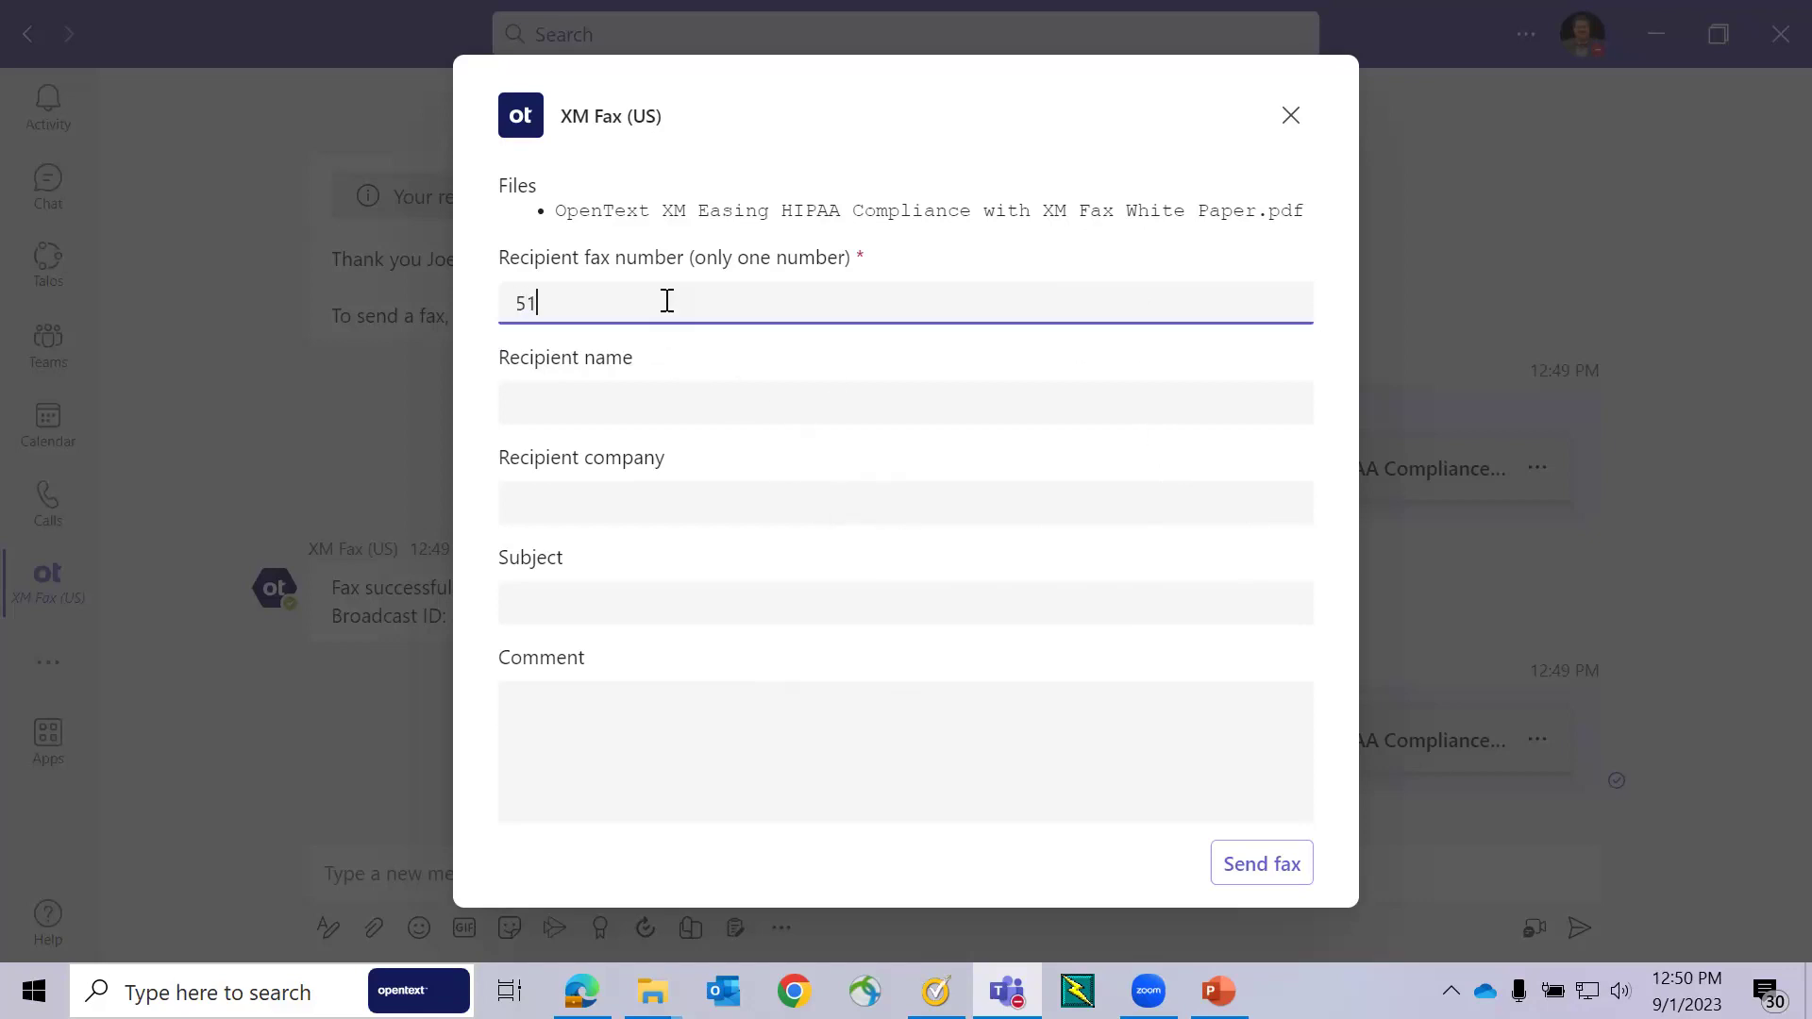
type("45559003")
left_click(590, 399)
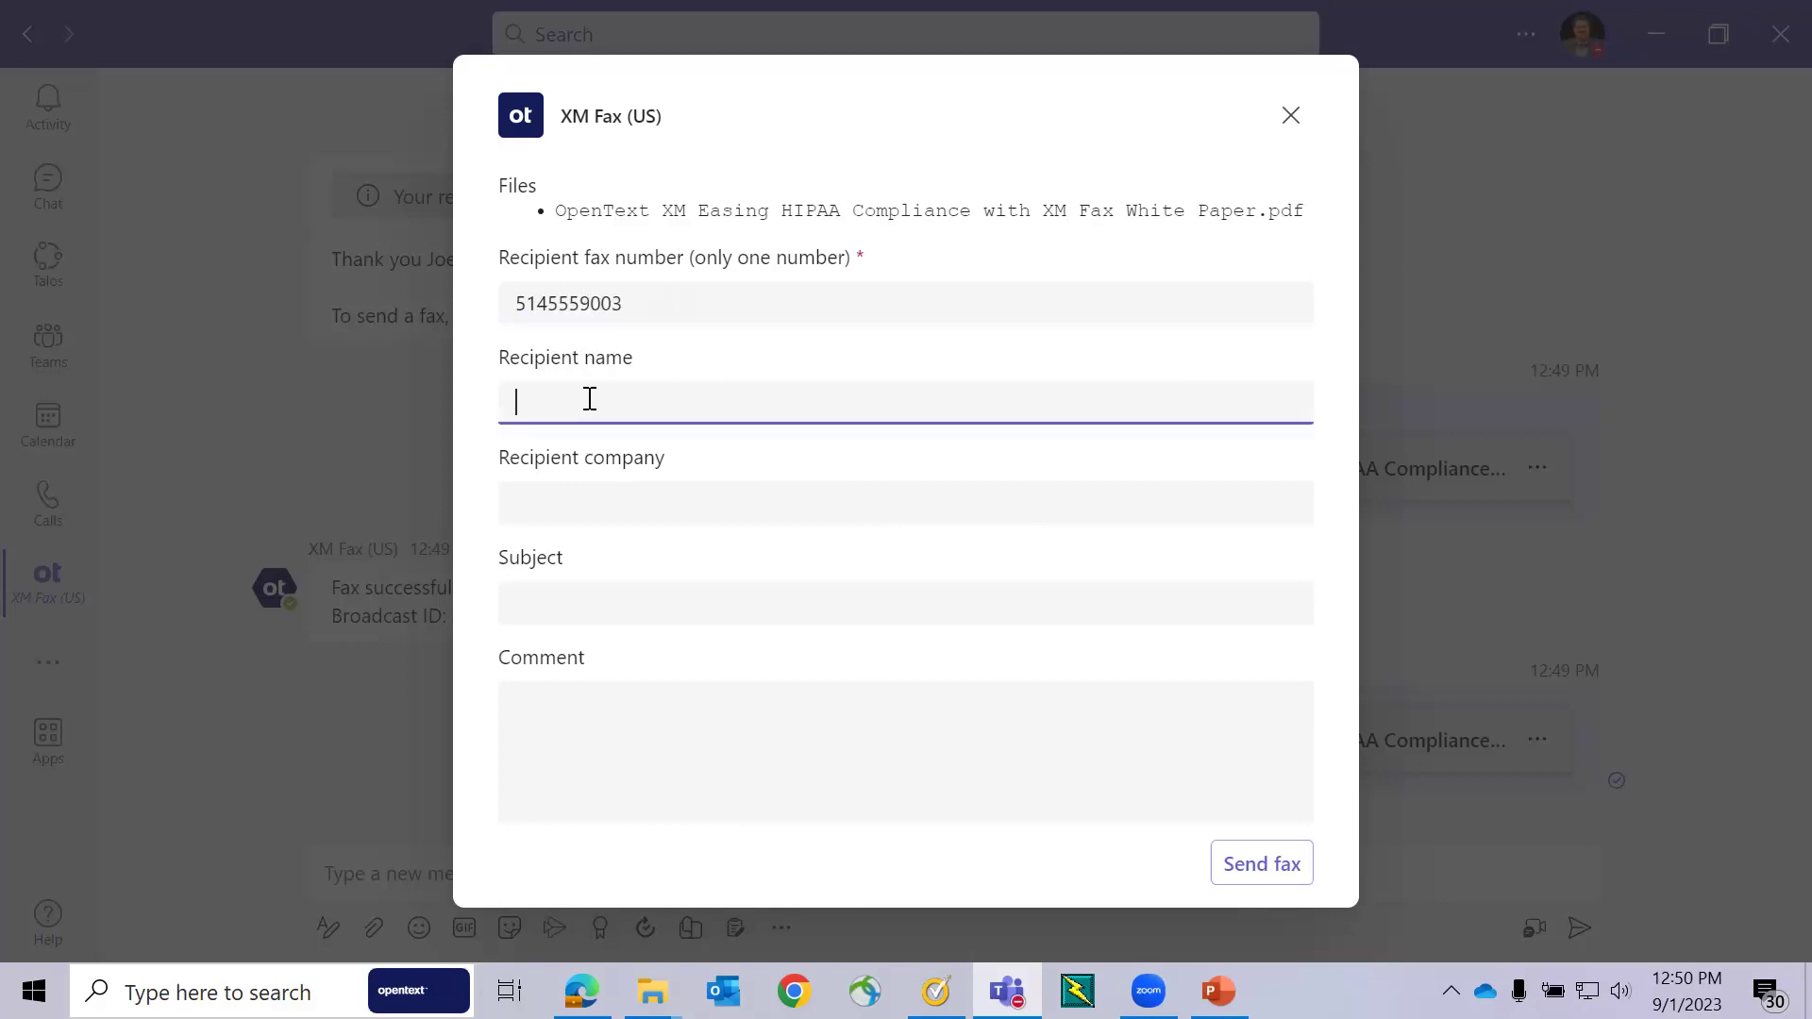
key("Tab")
type("Opent")
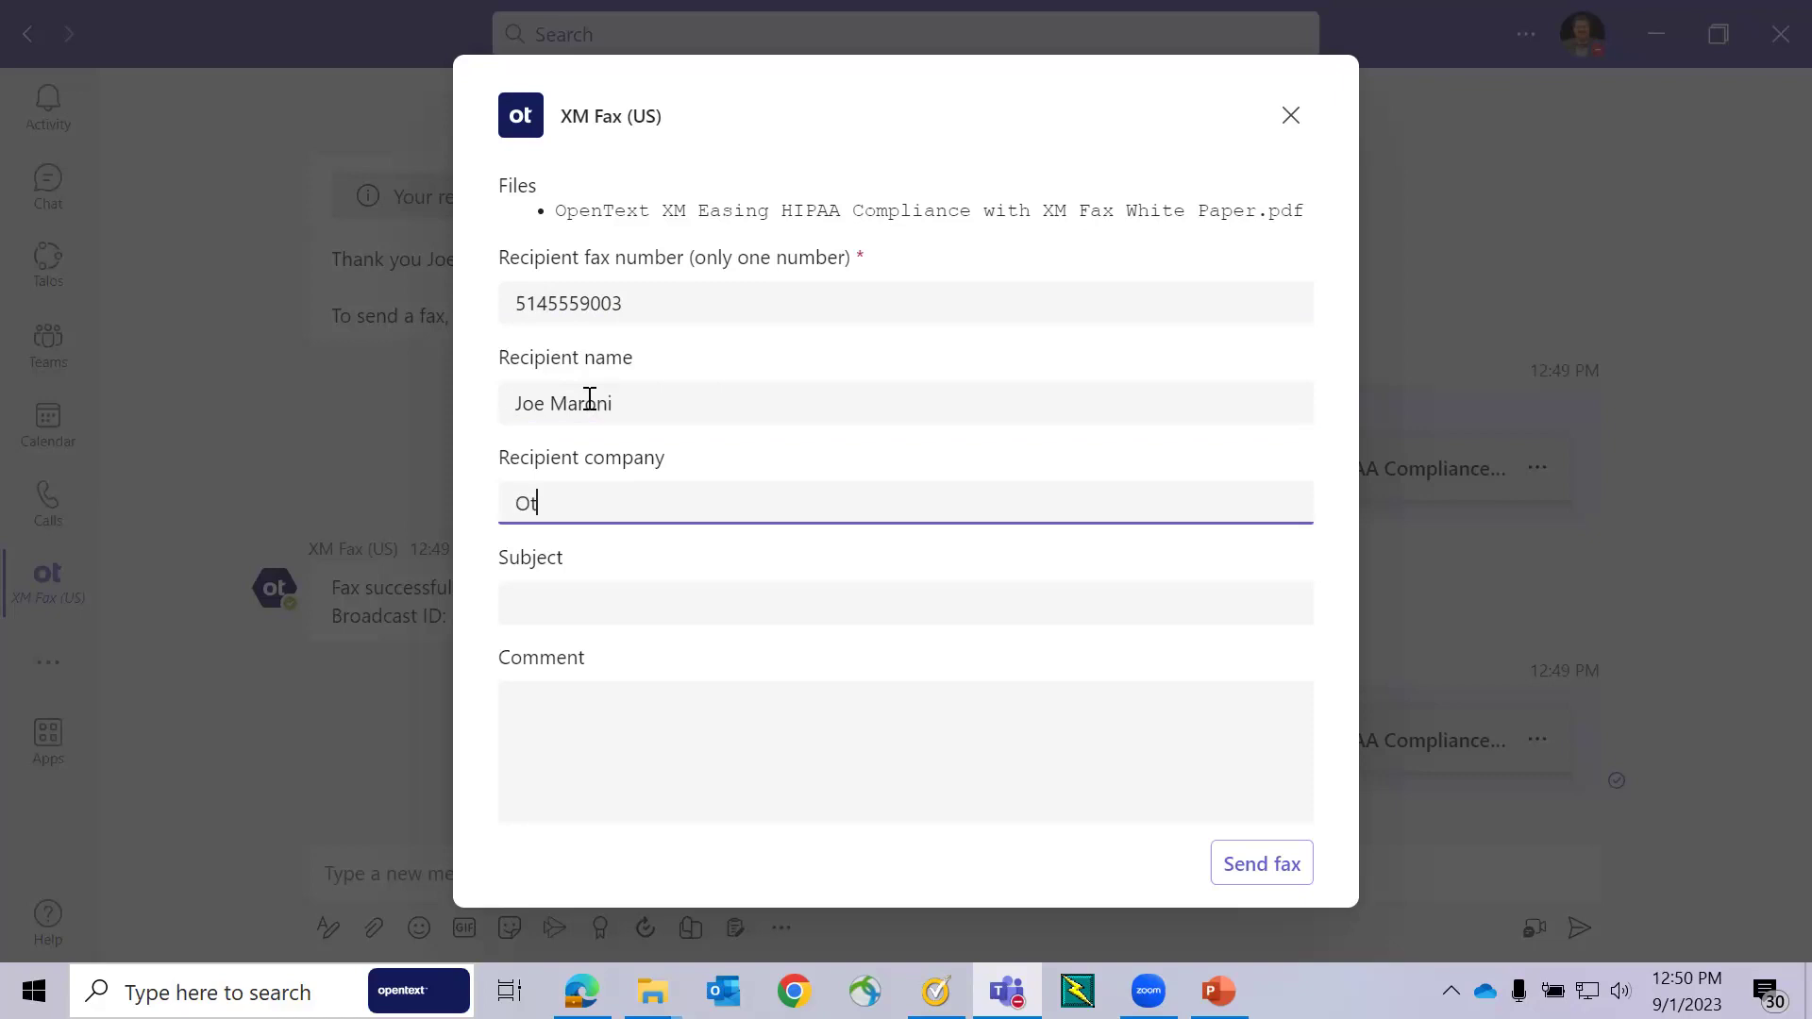
type("ext")
key("Tab")
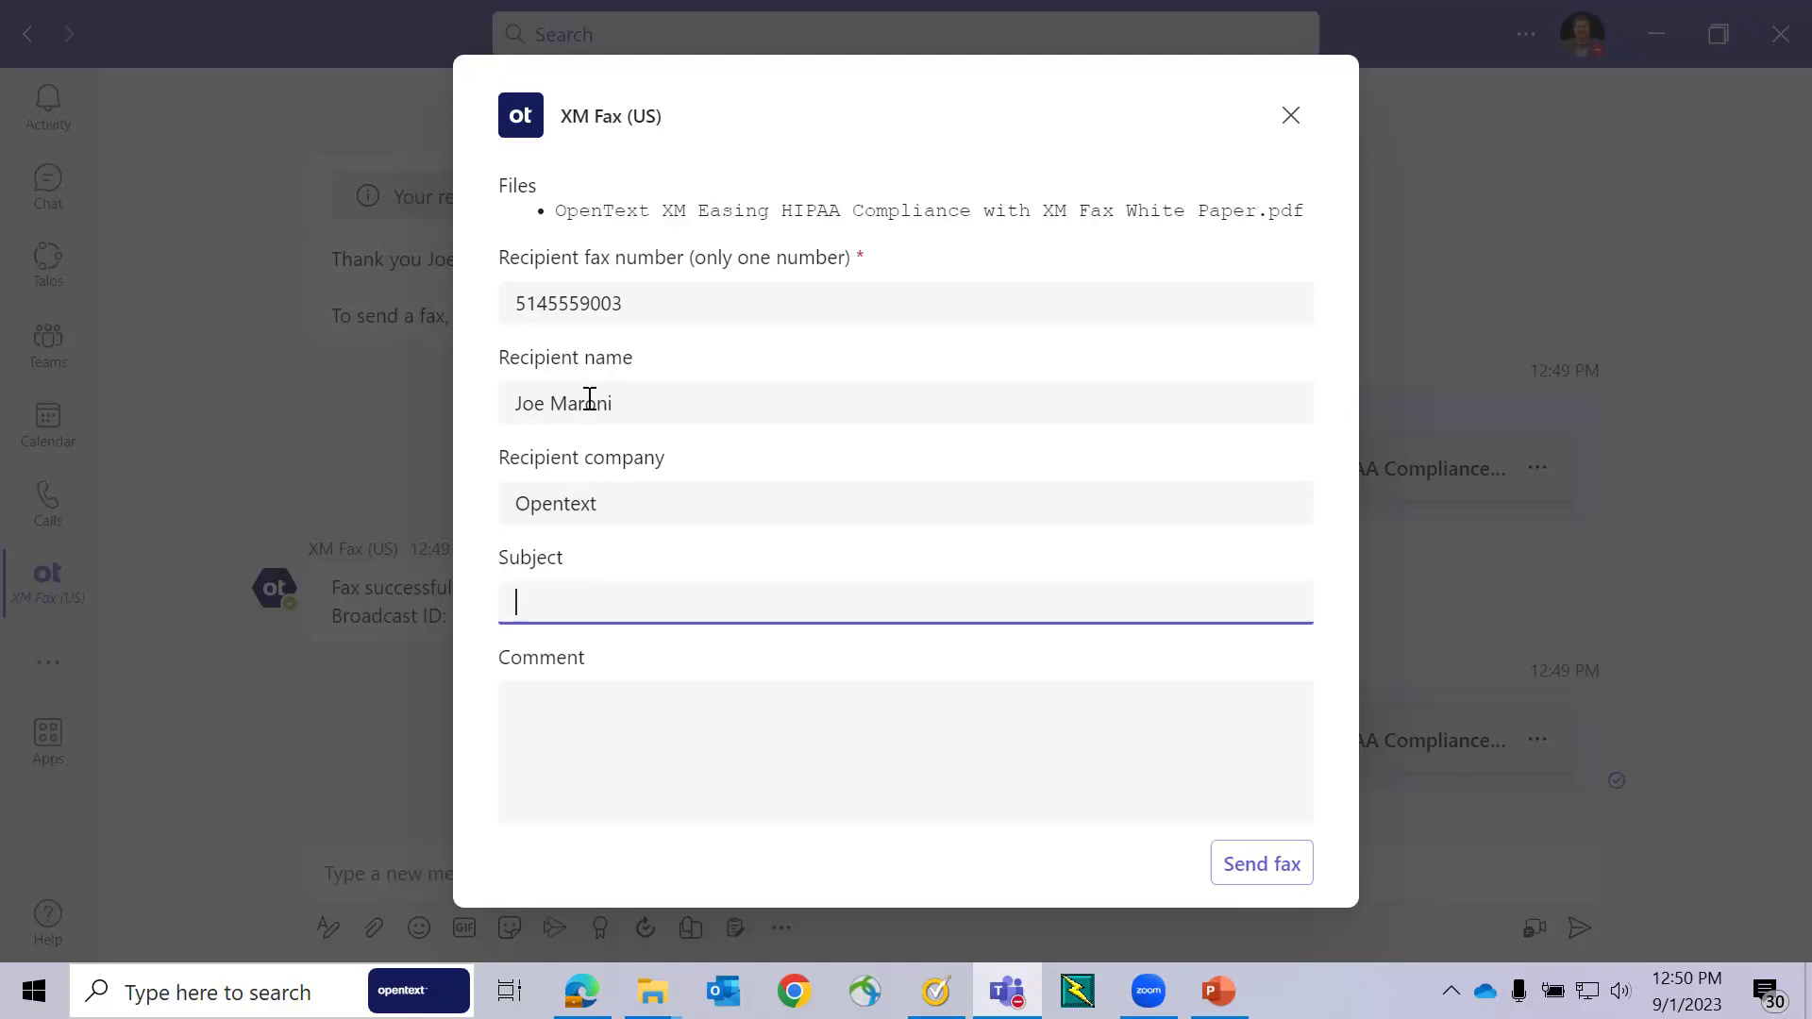
type("HIPAA White Paper")
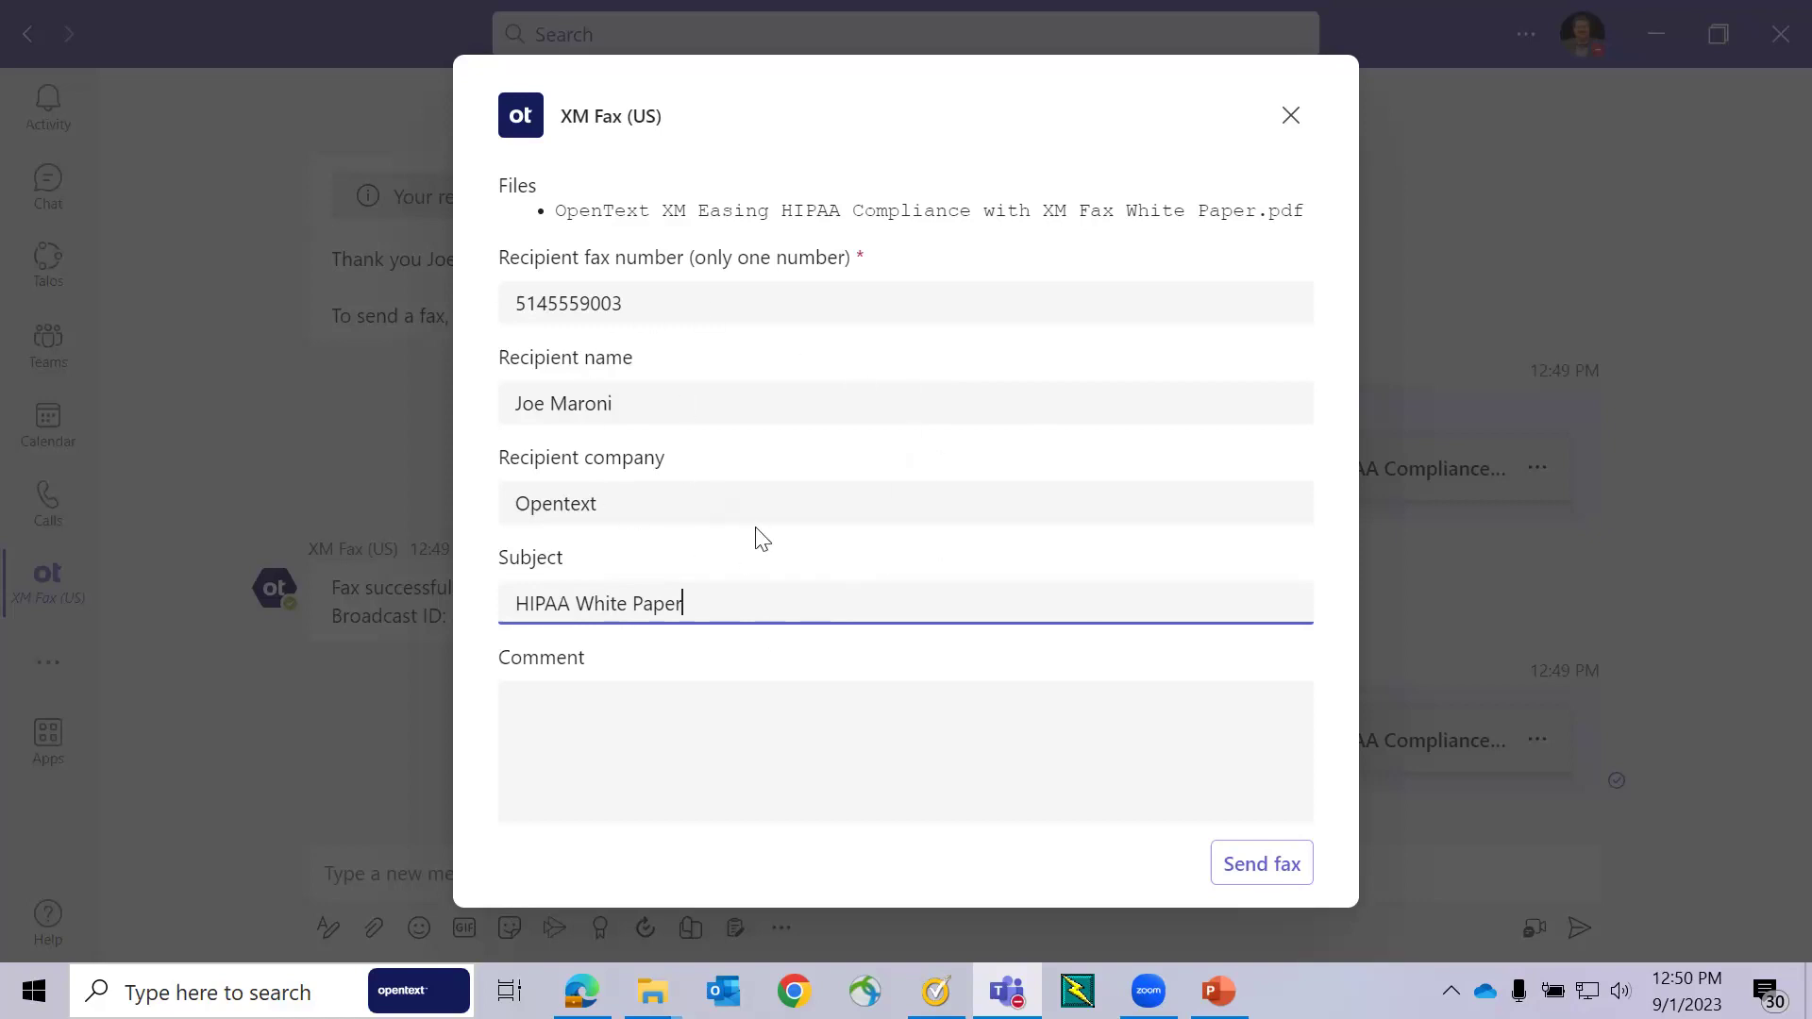
left_click(1283, 873)
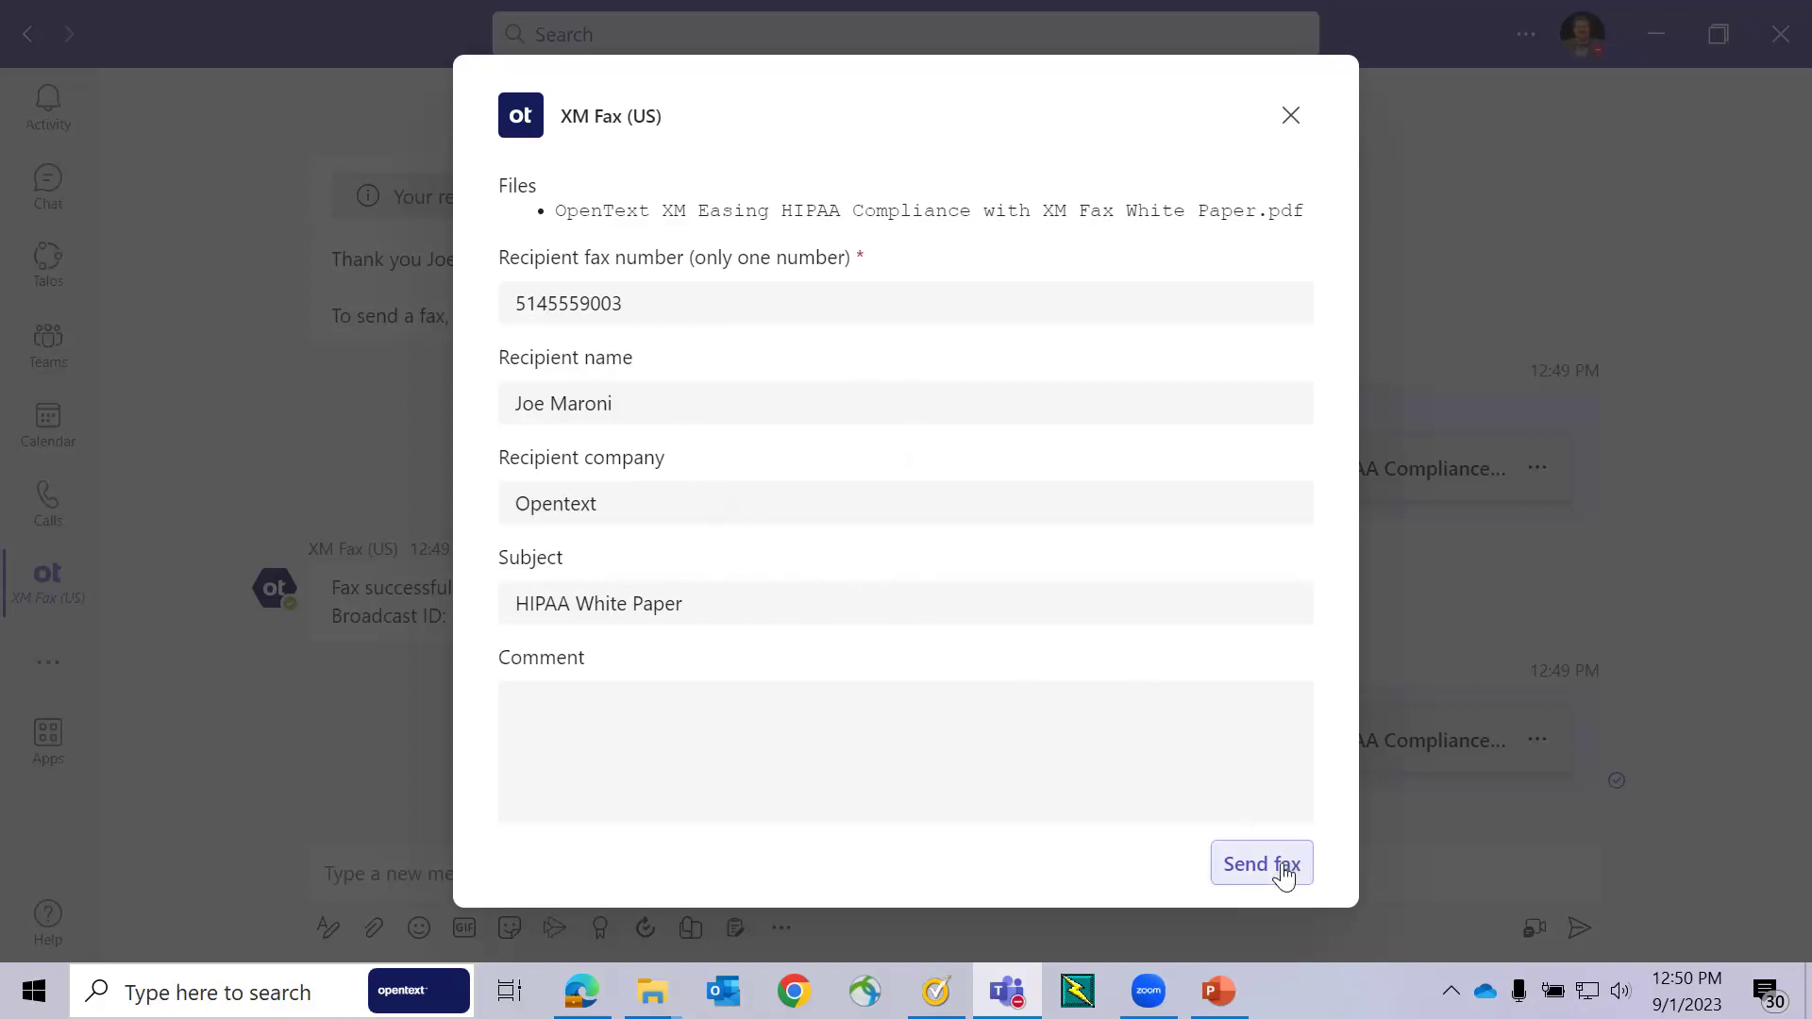